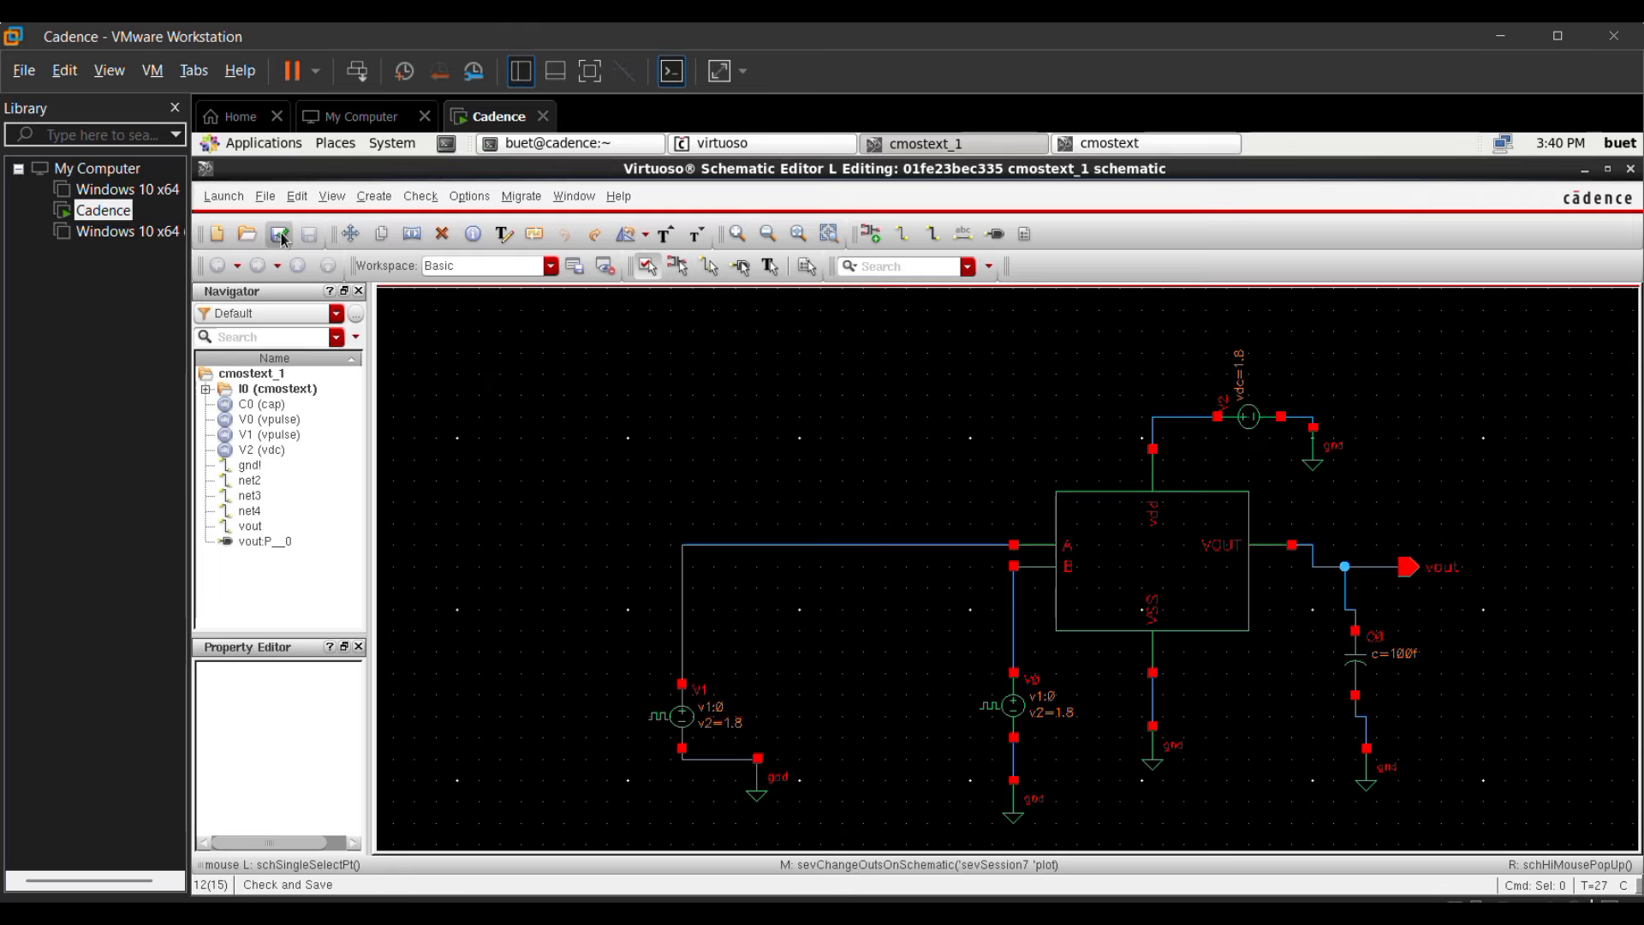
# Step: Launch ADE L for the cmostext_1 schematic and set up a transient analysis with stop time 100n and moderate accuracy
pyautogui.click(223, 196)
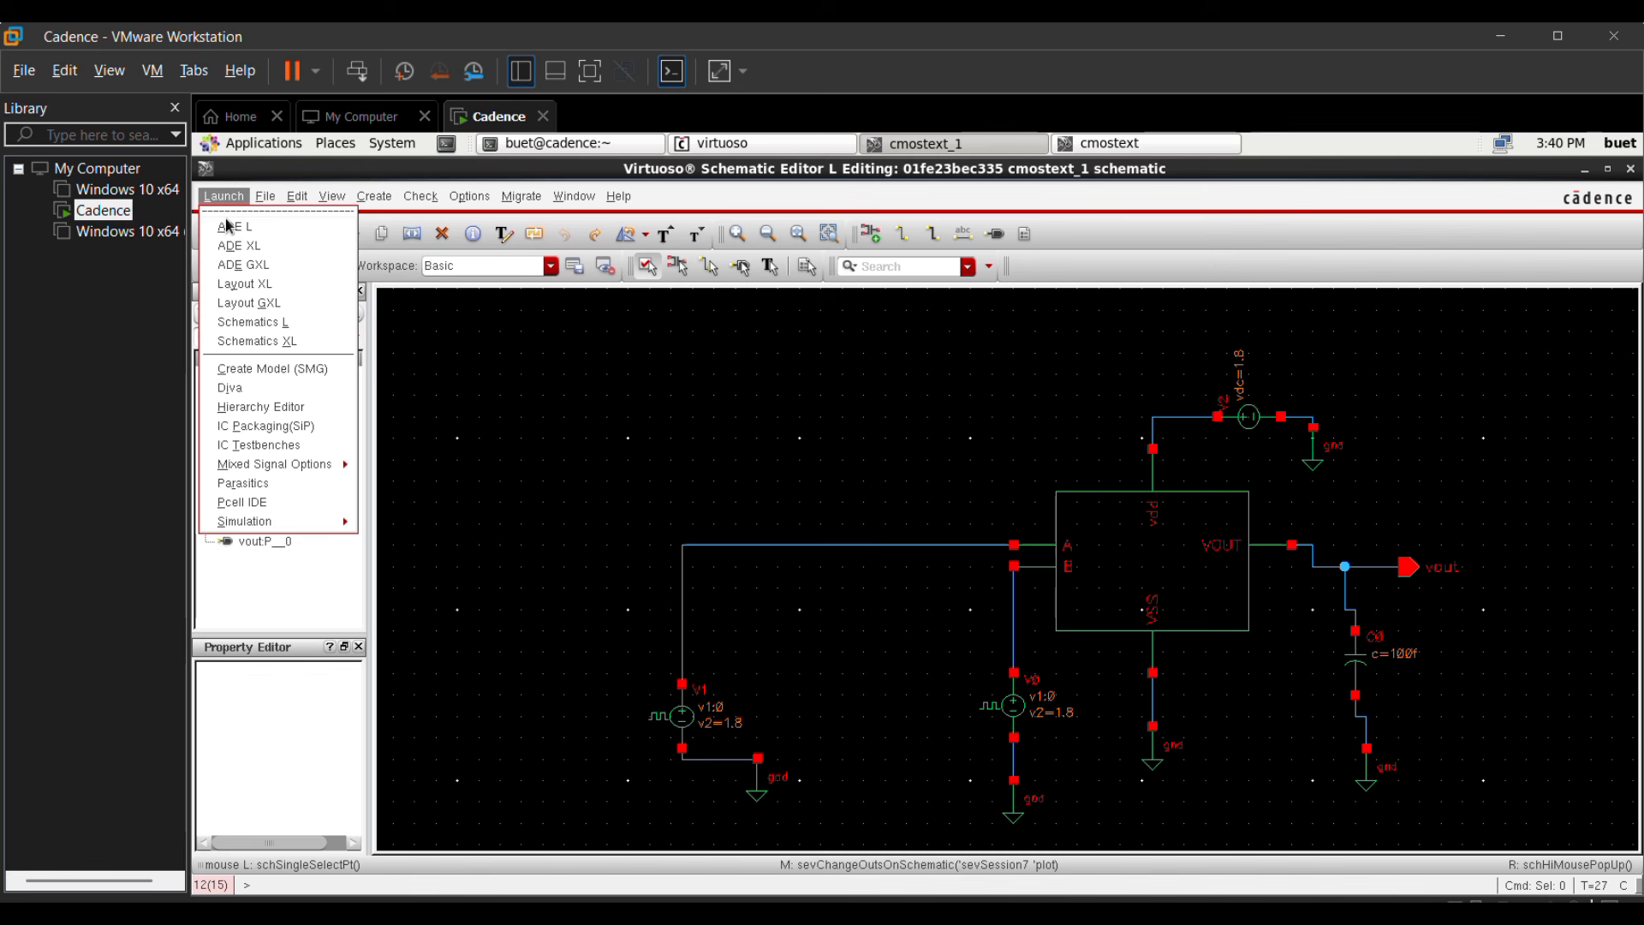
pyautogui.click(230, 226)
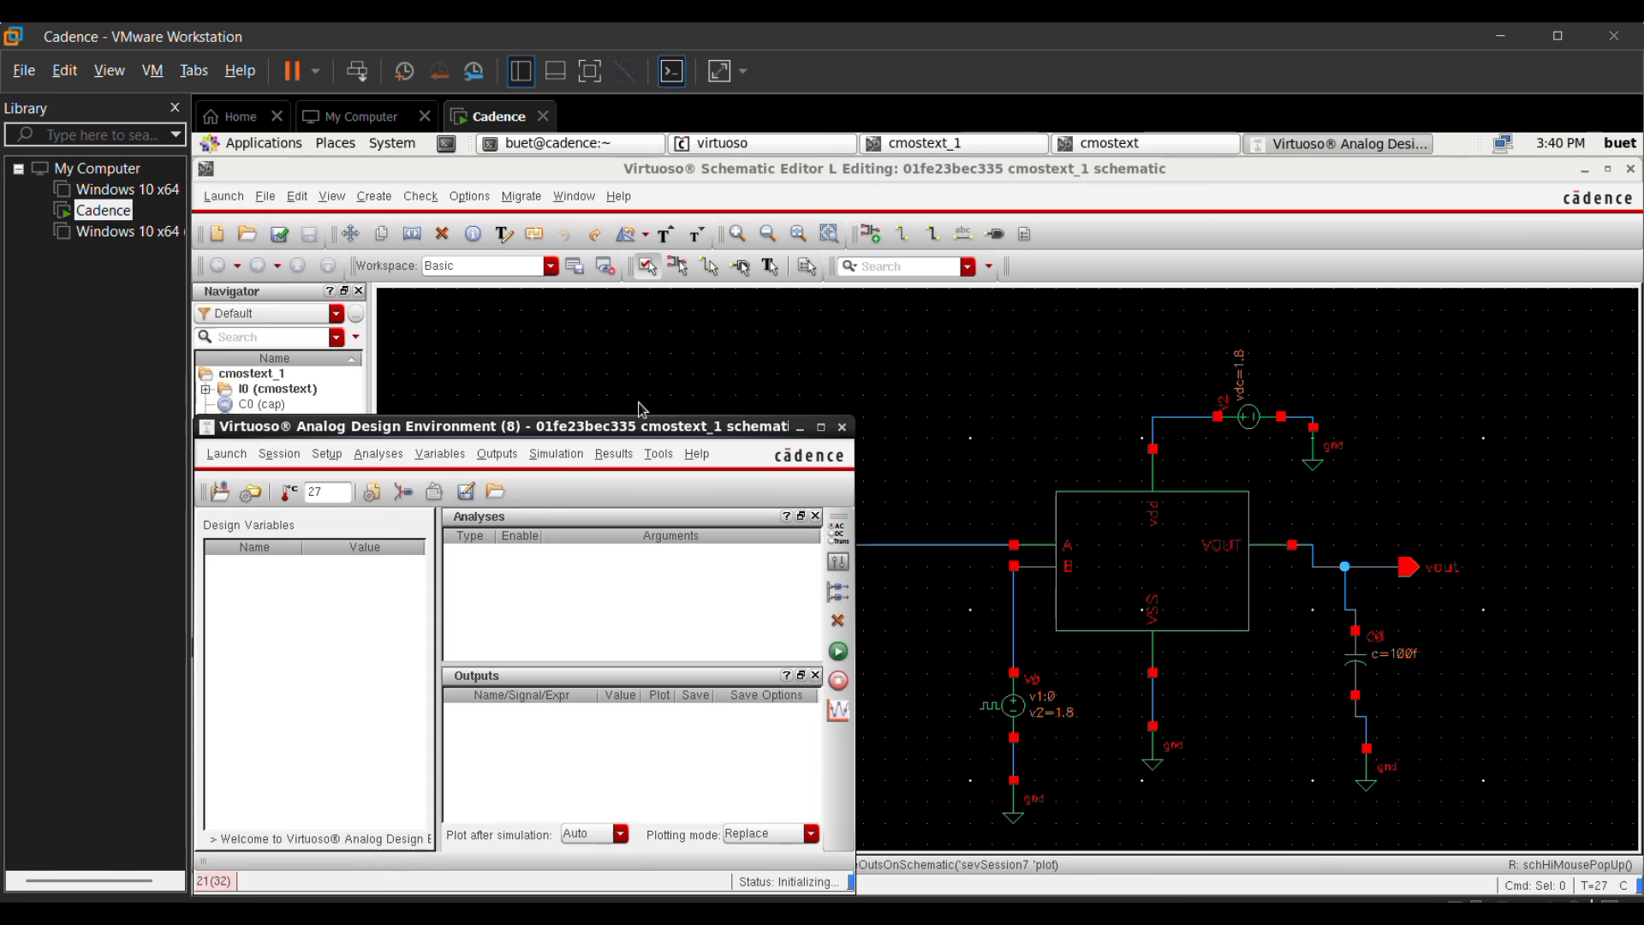
pyautogui.click(839, 533)
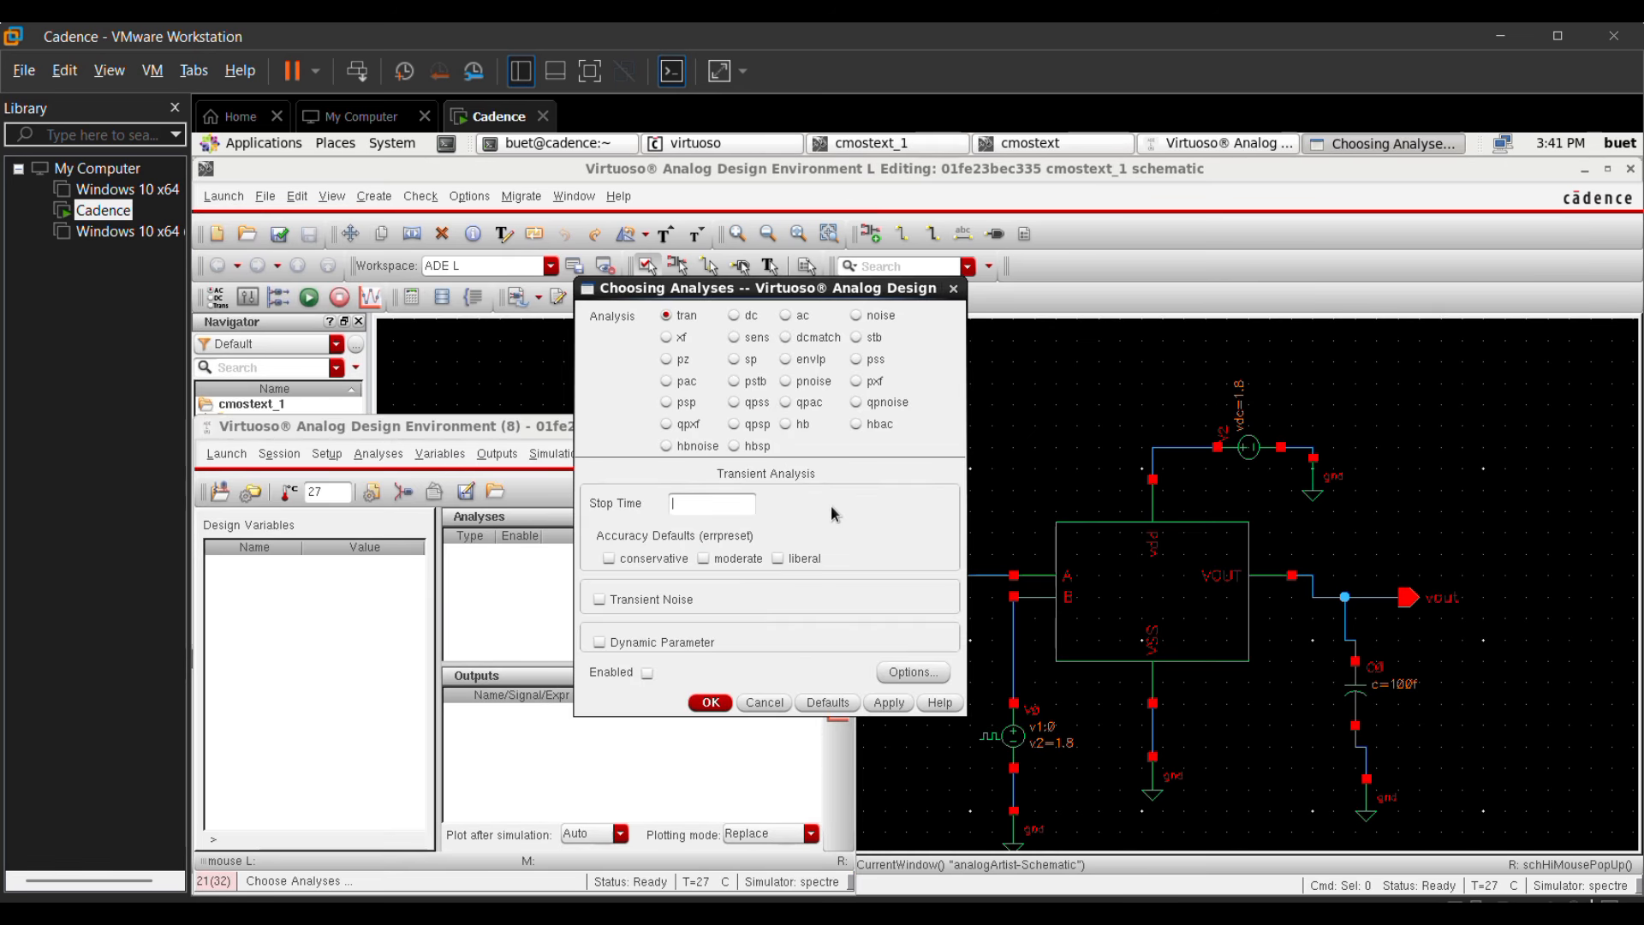
pyautogui.click(685, 502)
pyautogui.write('100n')
pyautogui.click(702, 558)
pyautogui.click(890, 704)
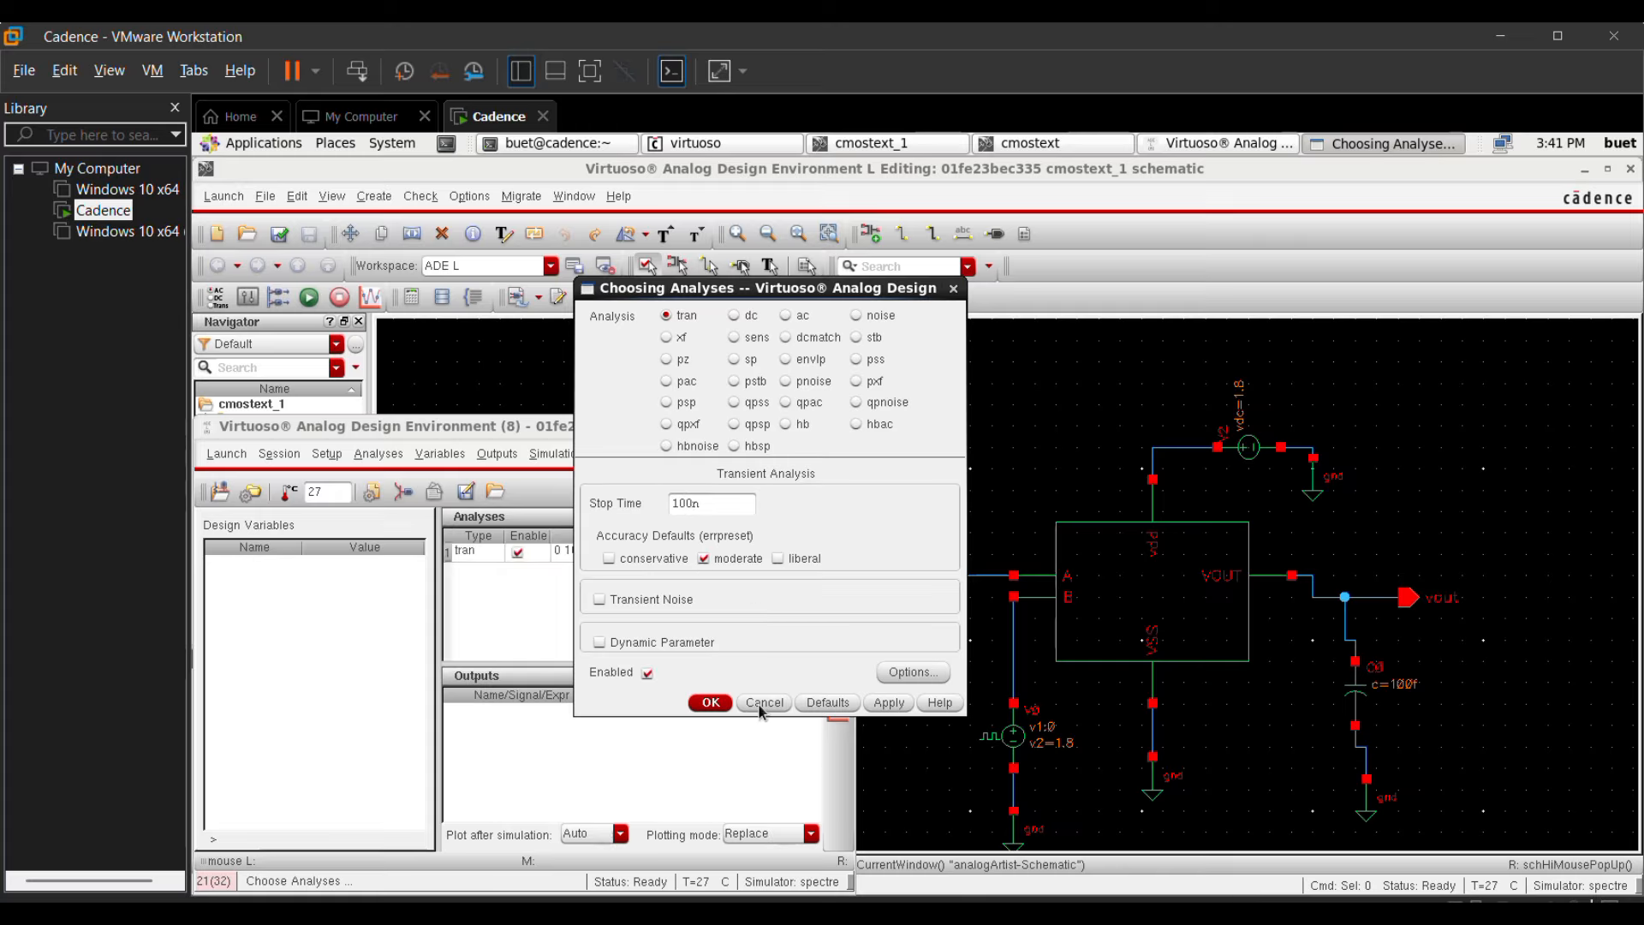
pyautogui.click(710, 702)
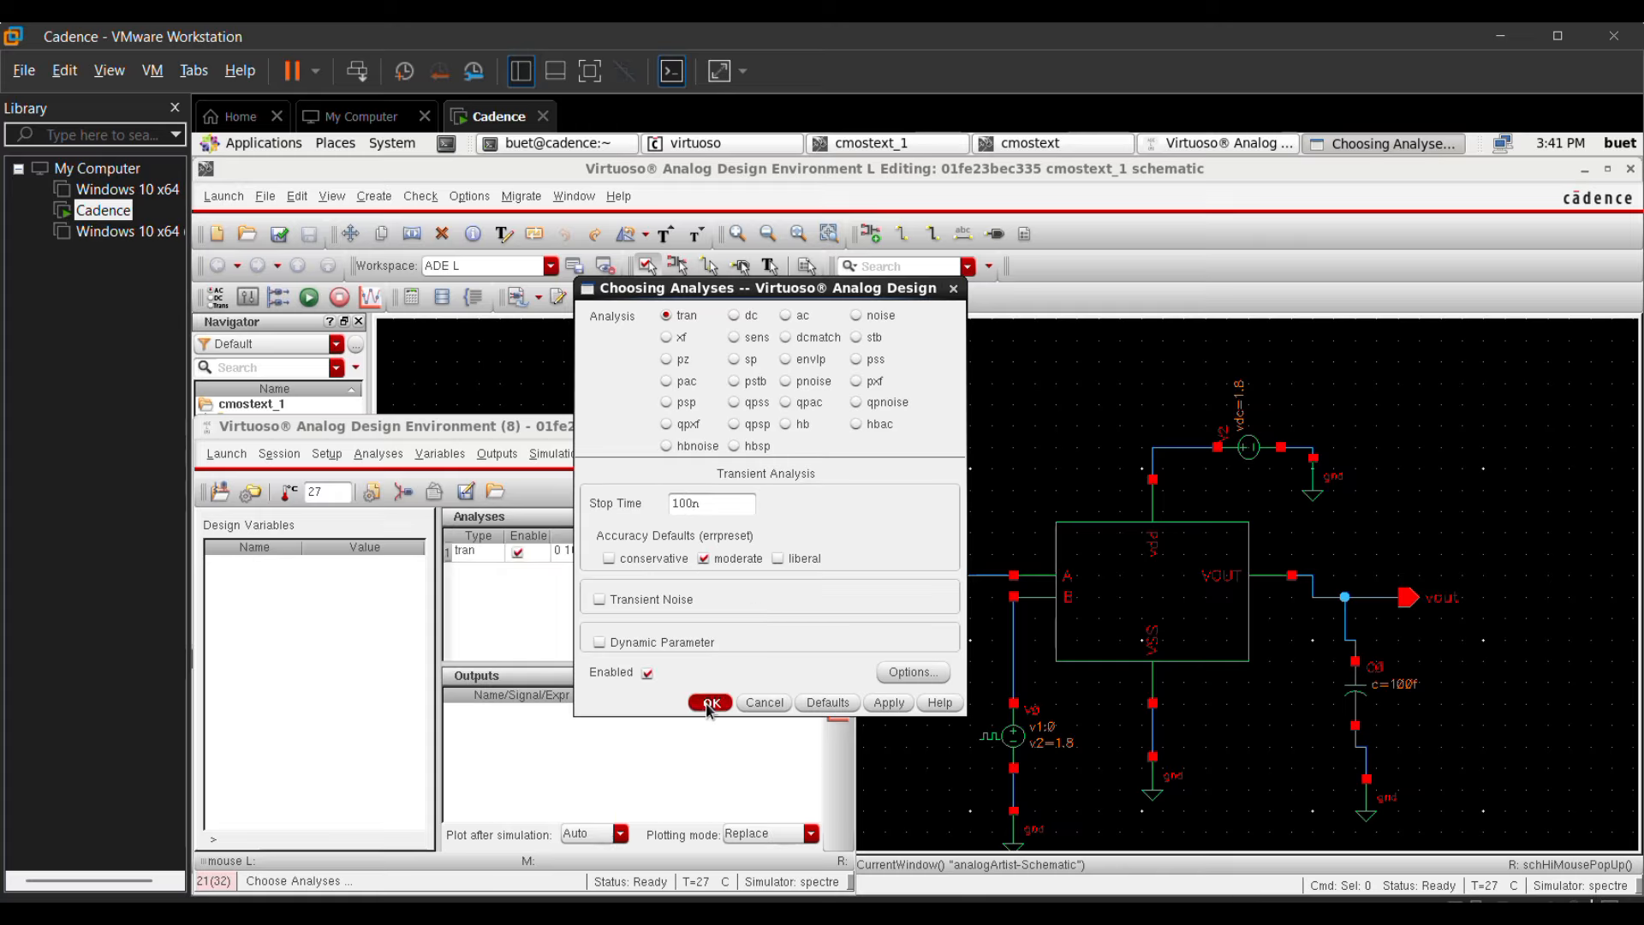
# Step: Select the nets at inputs A and B and the vout net on the schematic as outputs to plot
pyautogui.click(482, 464)
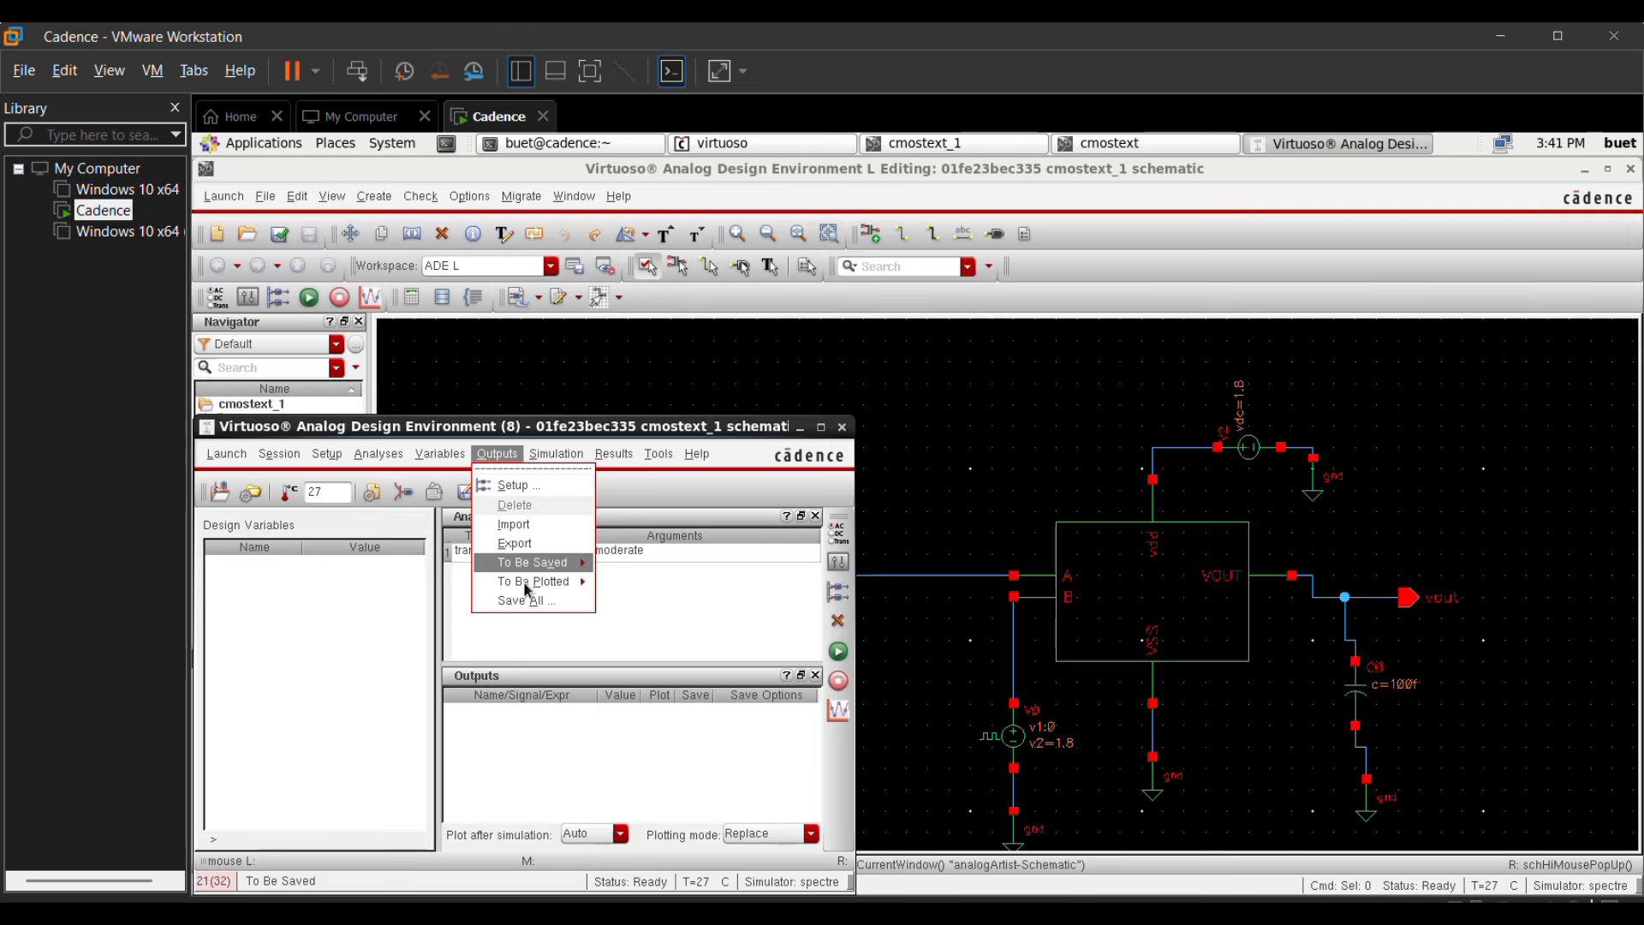
pyautogui.moveTo(541, 588)
pyautogui.click(654, 593)
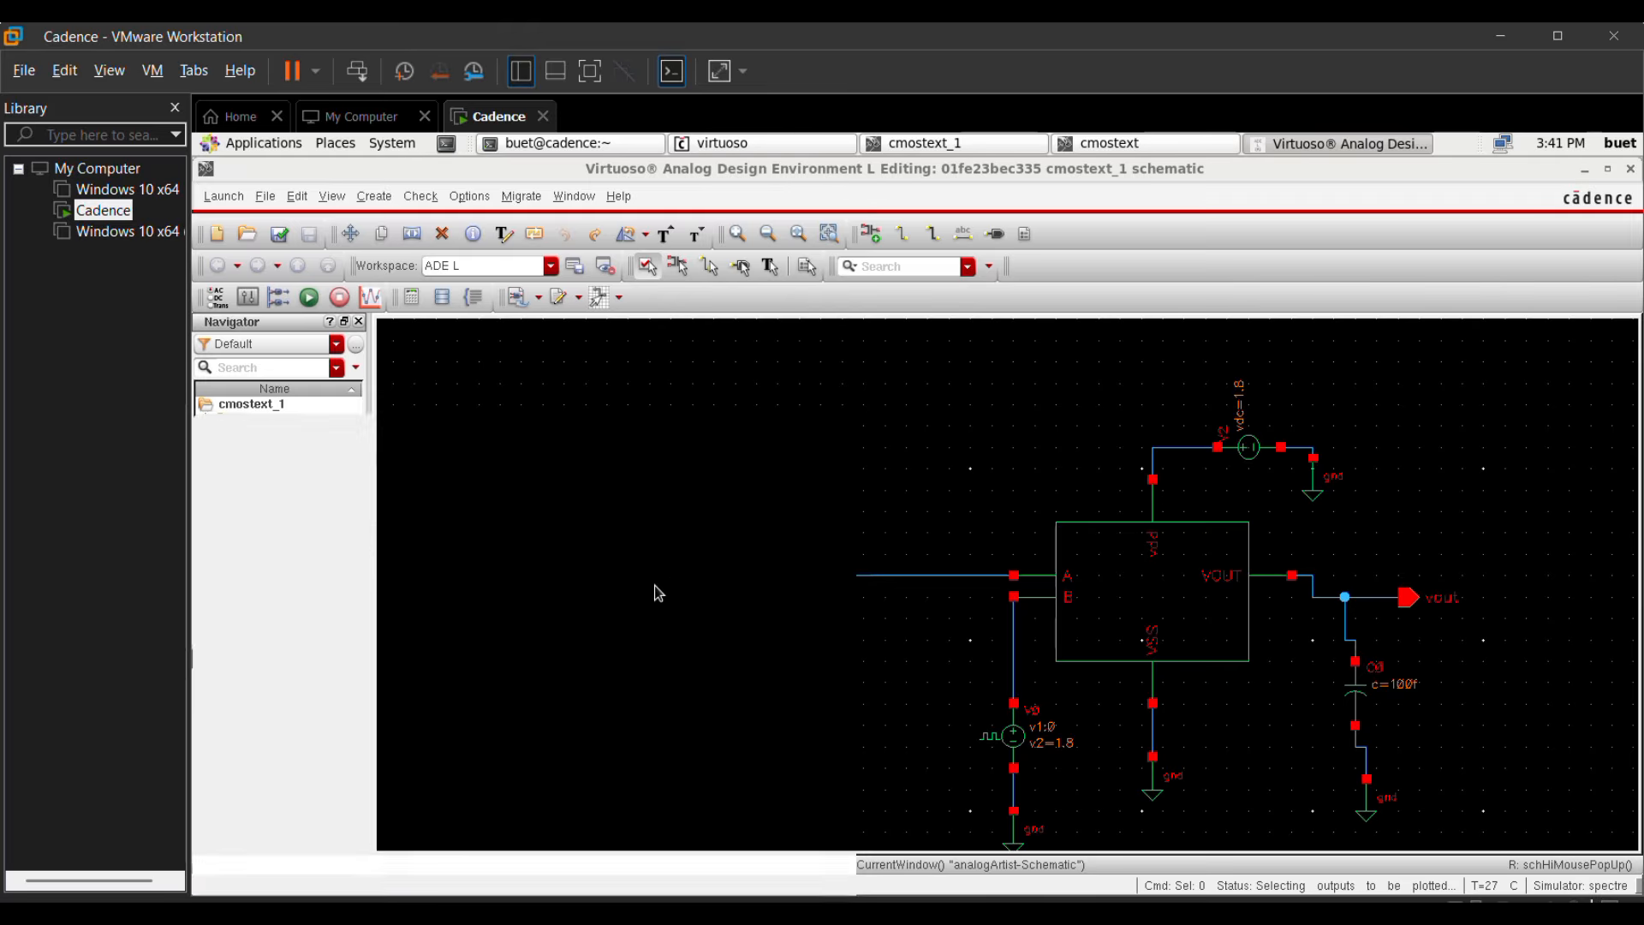
pyautogui.click(960, 577)
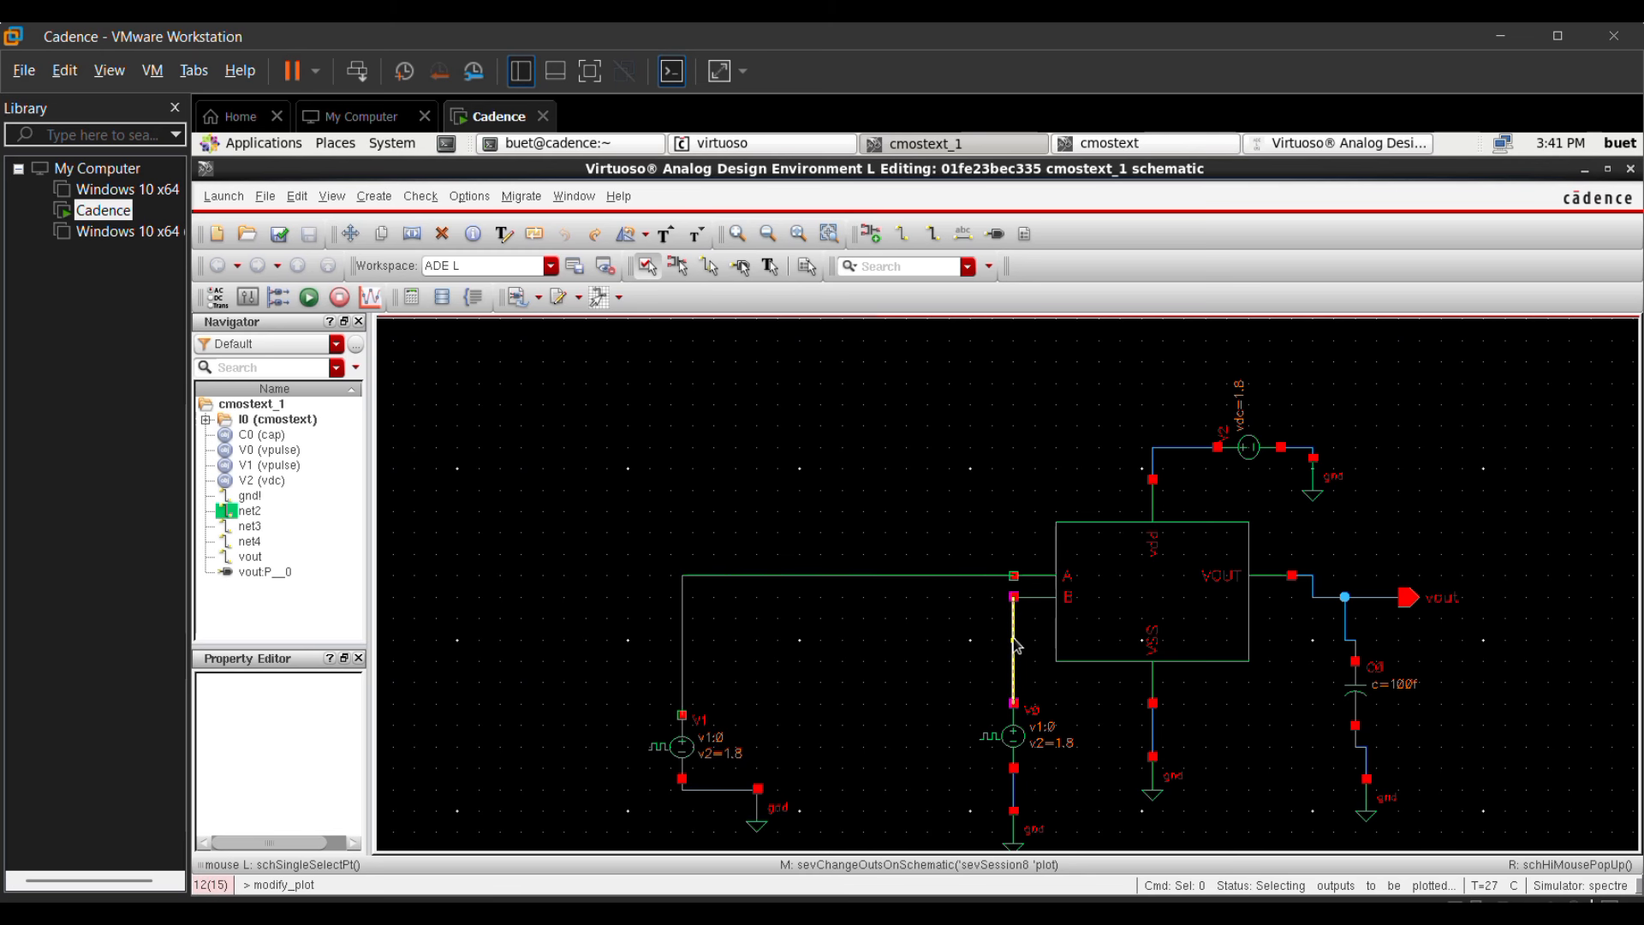
pyautogui.click(1015, 644)
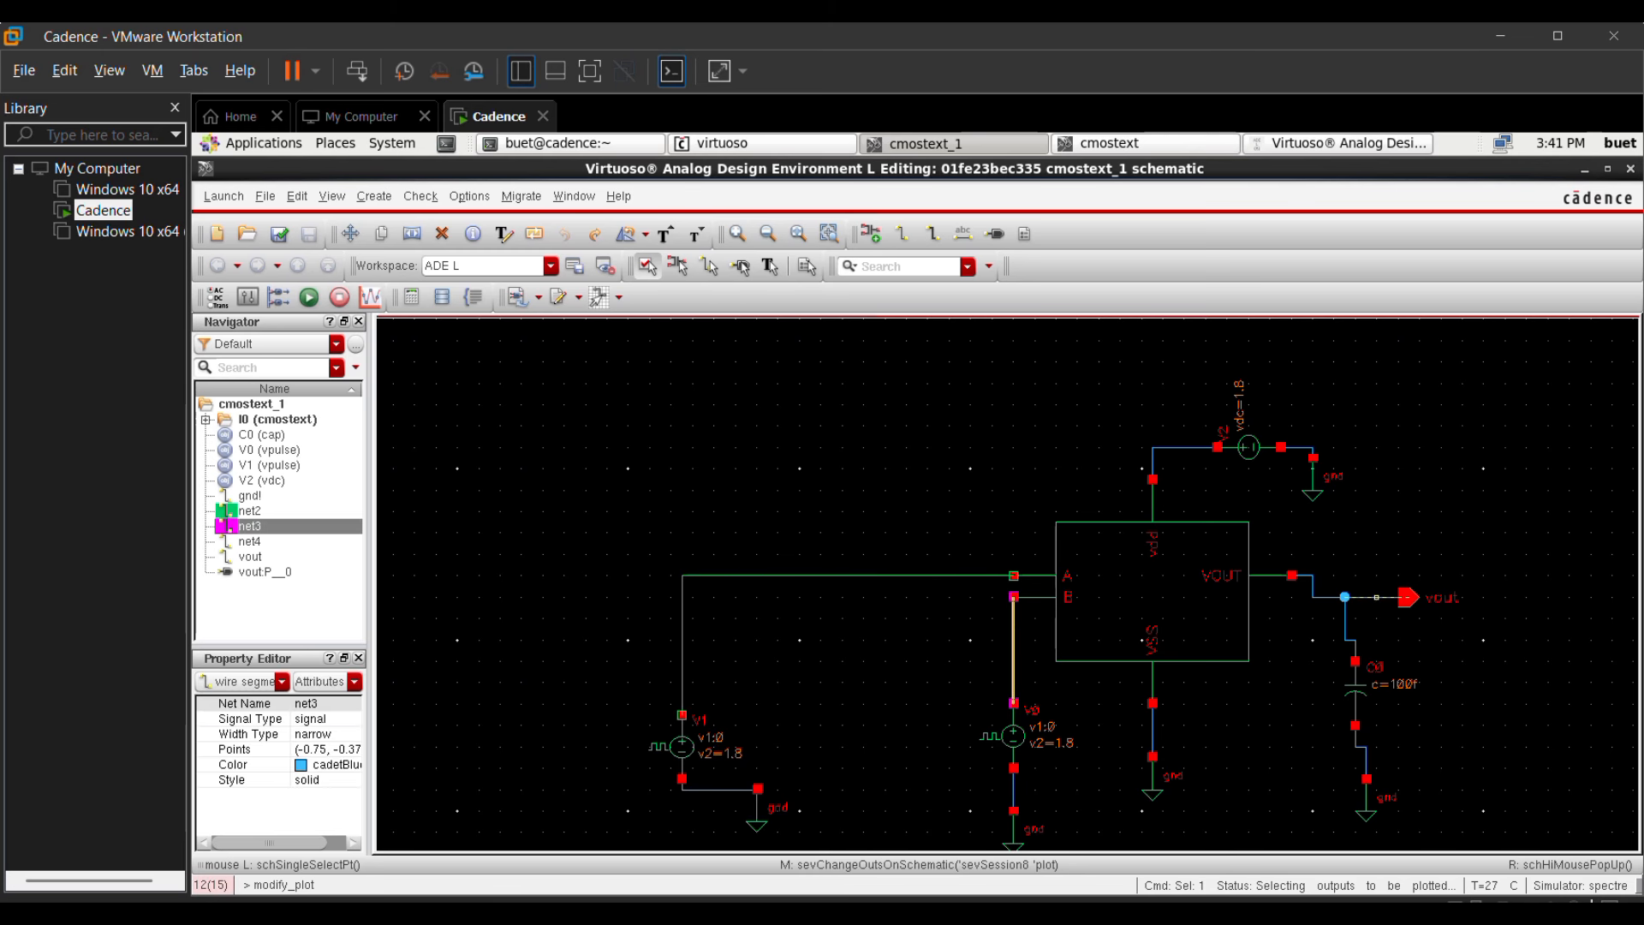
pyautogui.click(1376, 598)
# Step: Netlist and run the transient simulation, and split the plotted traces into separate strips
pyautogui.click(1317, 144)
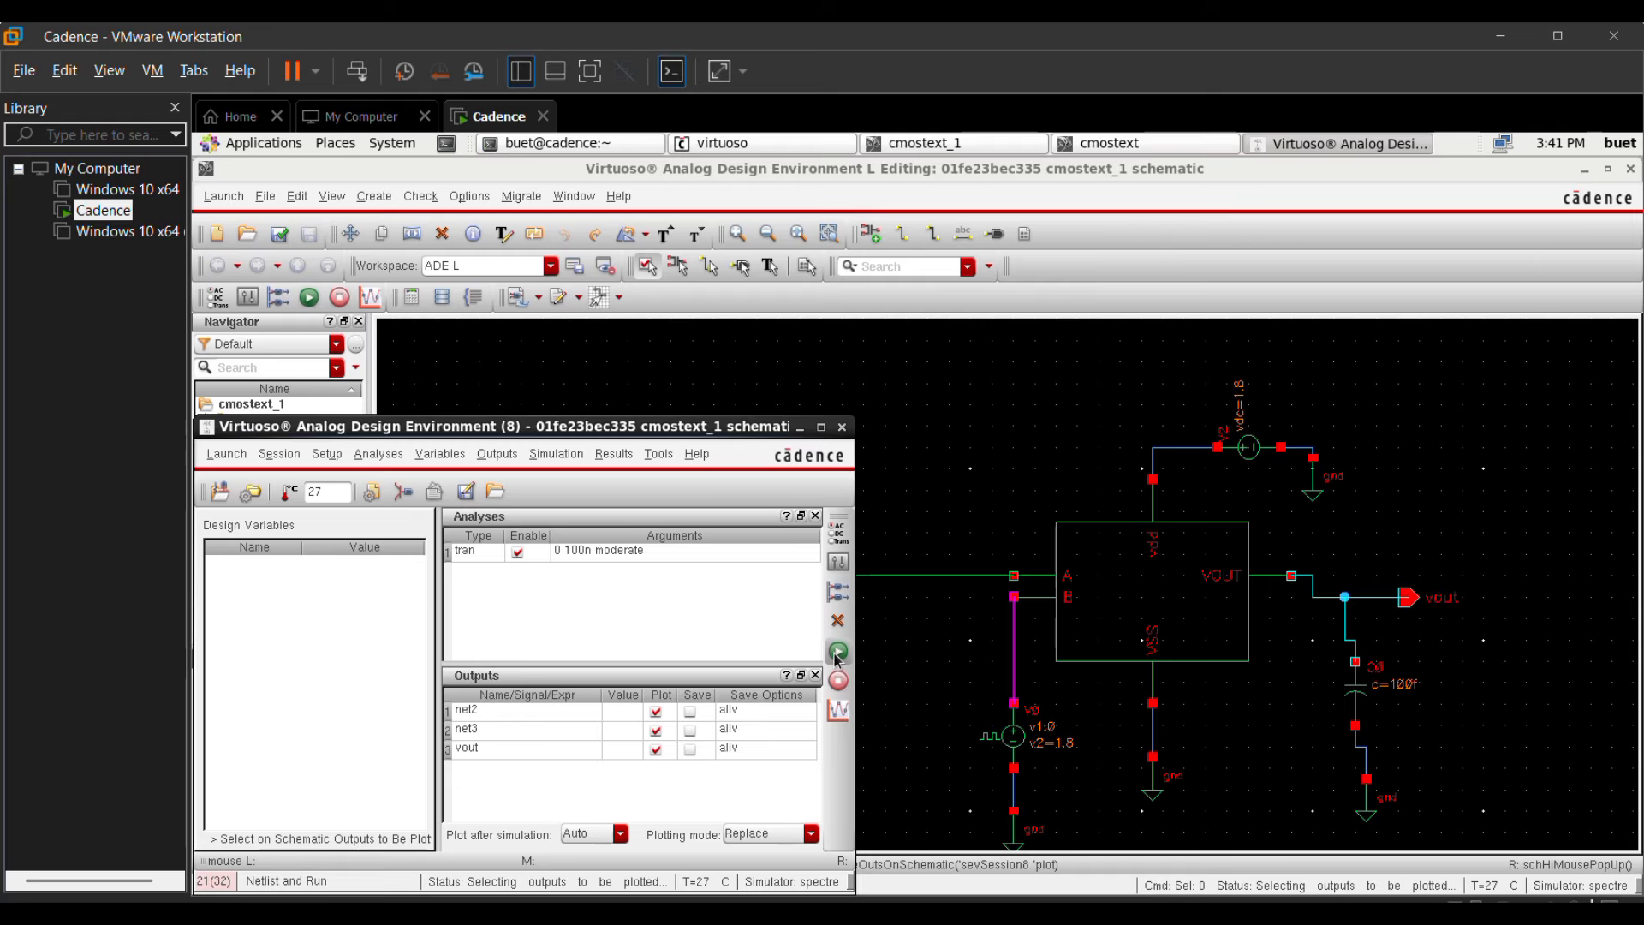
pyautogui.click(835, 653)
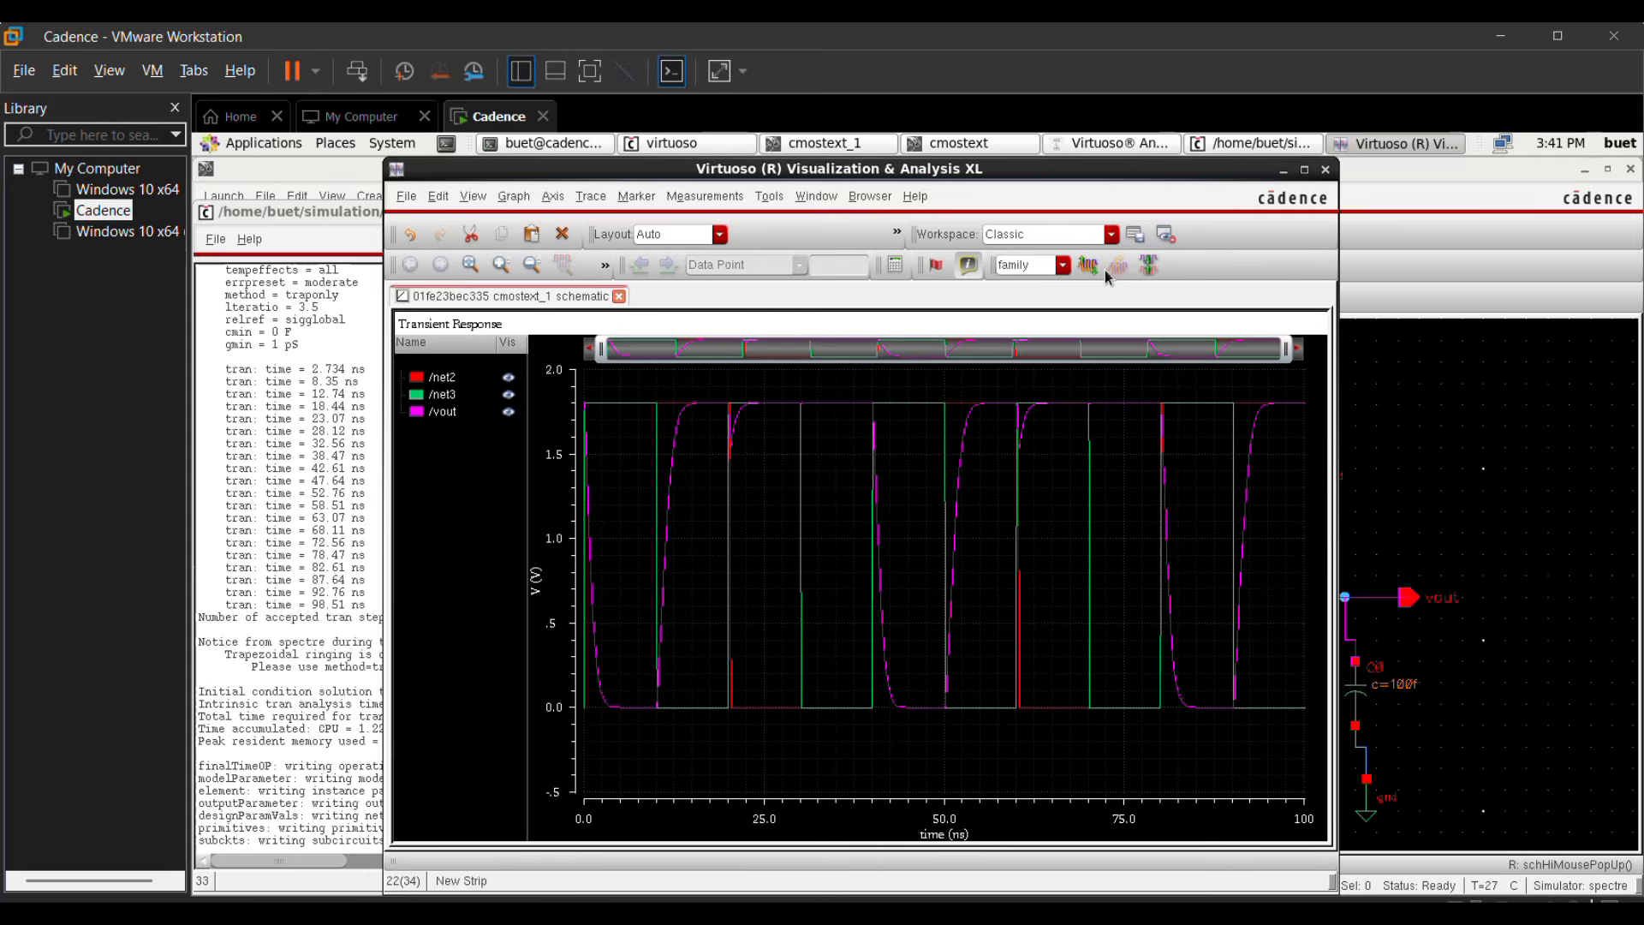
pyautogui.click(1096, 269)
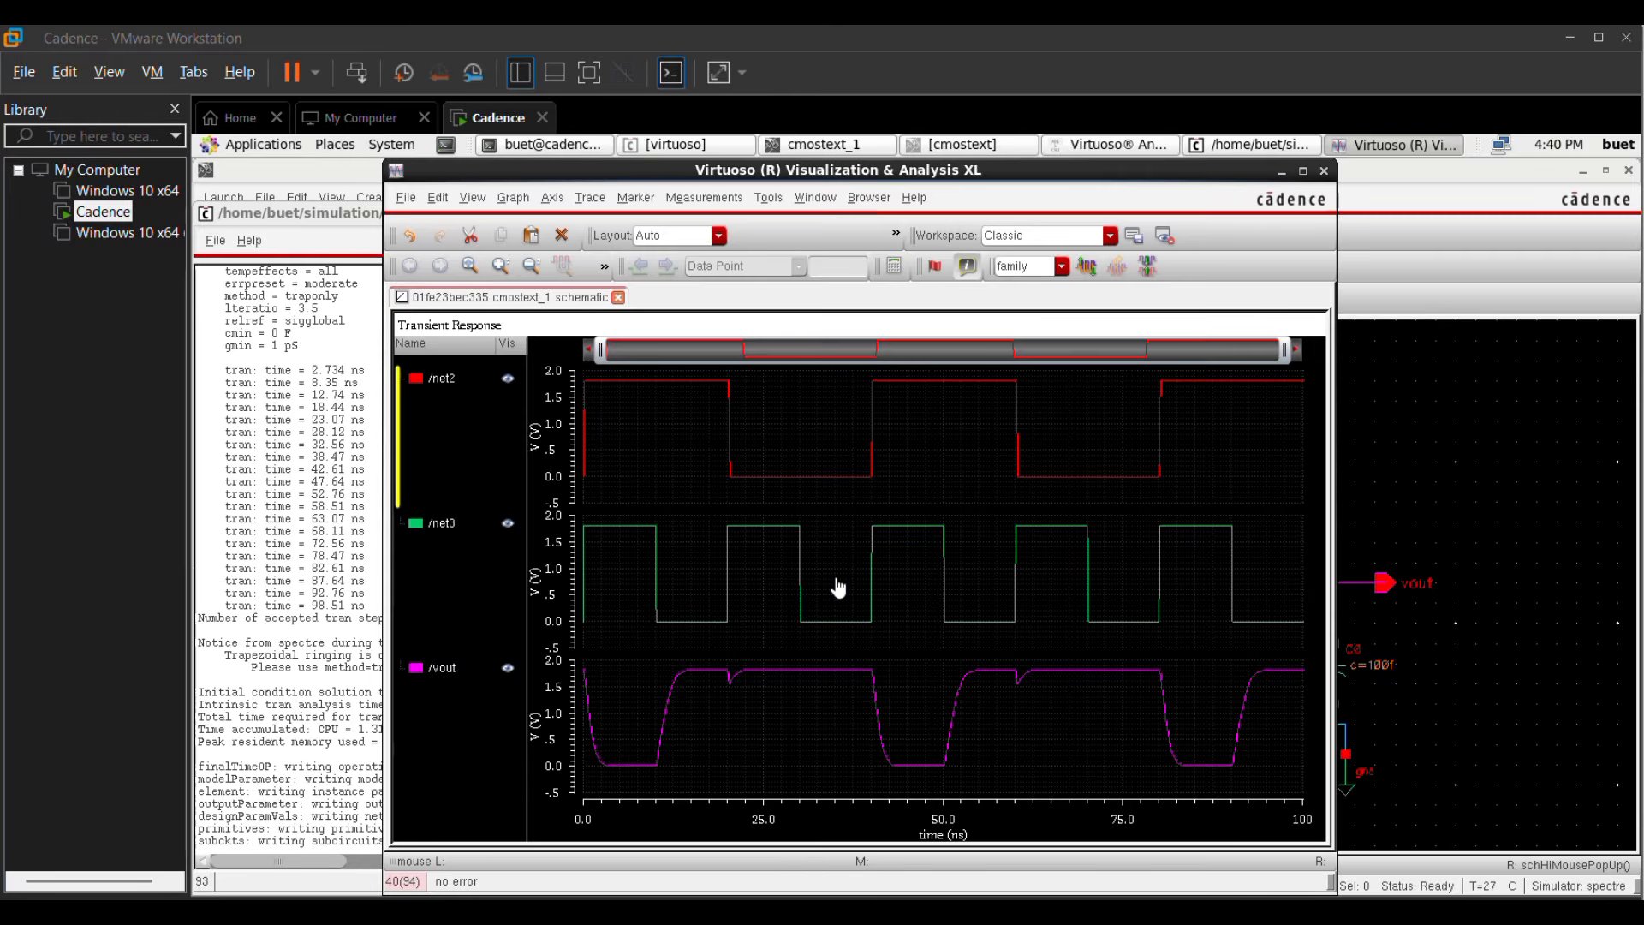
# Step: Send the vout trace to the calculator and cut its expression out of the buffer
pyautogui.rightClick(801, 679)
pyautogui.moveTo(852, 462)
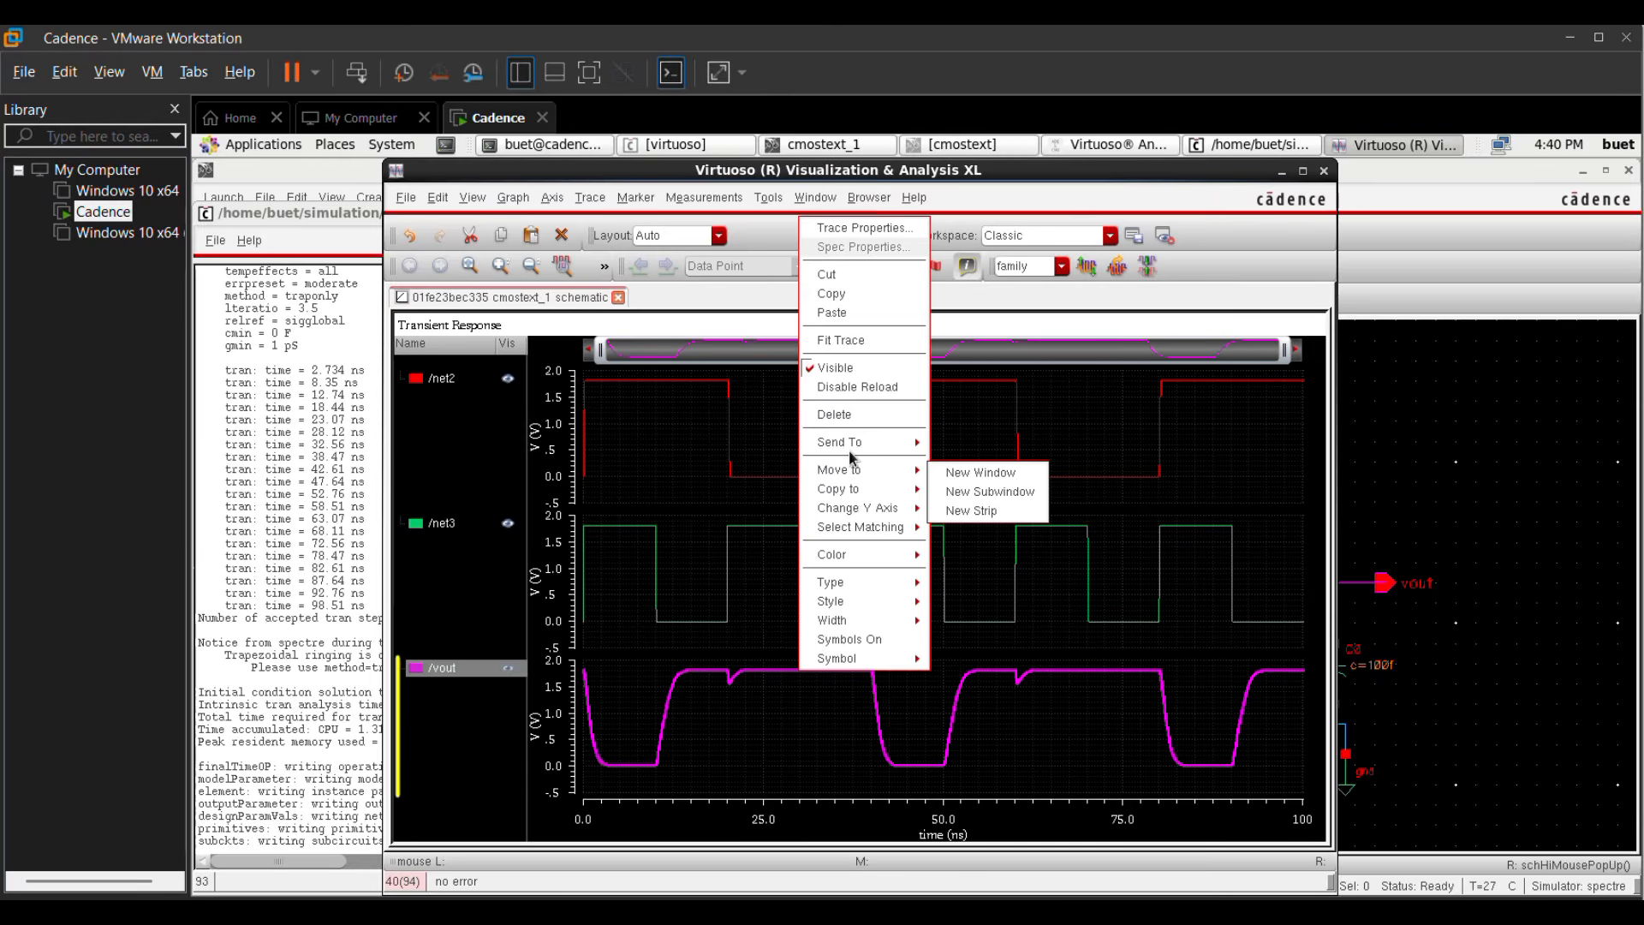
pyautogui.click(958, 486)
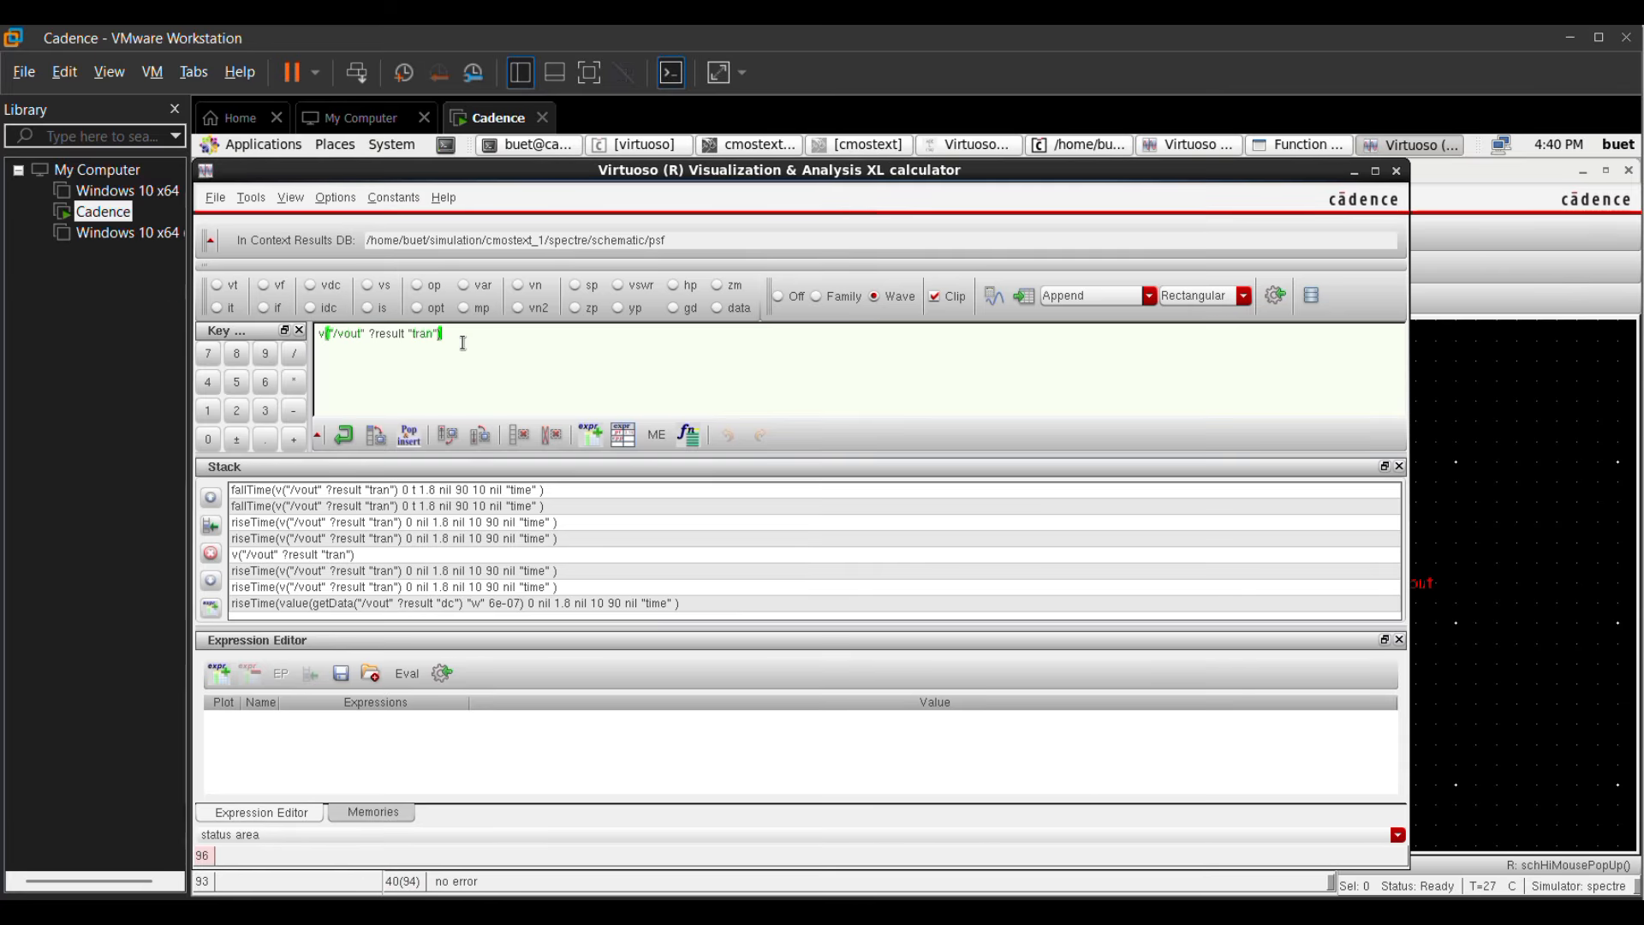
pyautogui.moveTo(462, 343); pyautogui.dragTo(302, 330)
pyautogui.hotkey('ctrl', 'c')
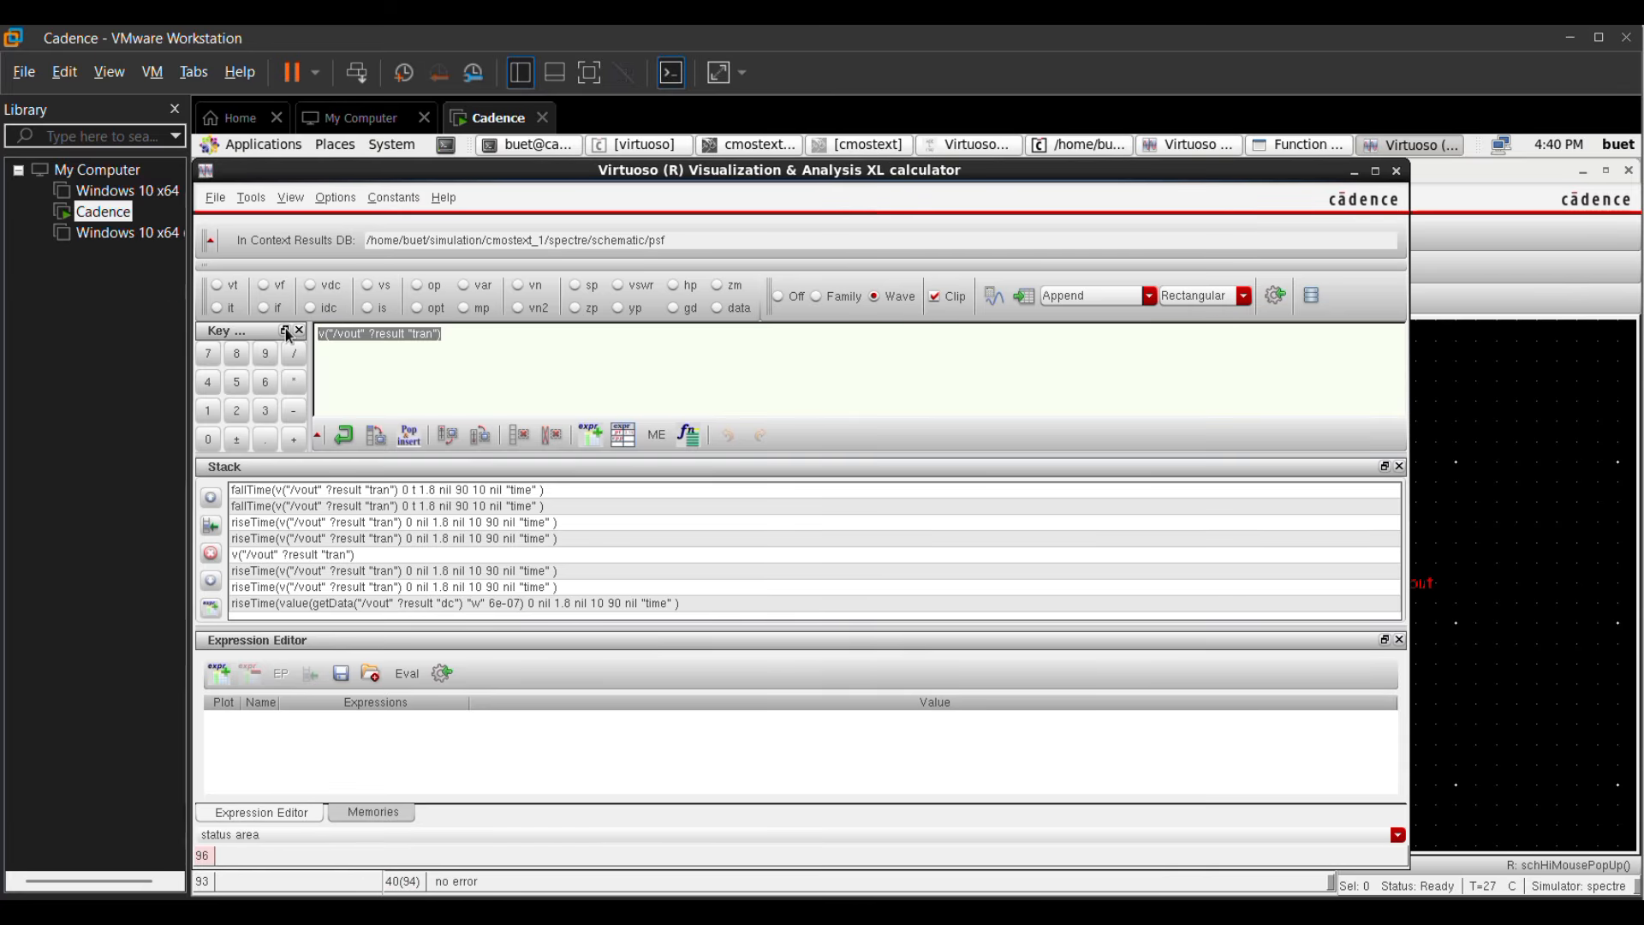
pyautogui.press('BackSpace')
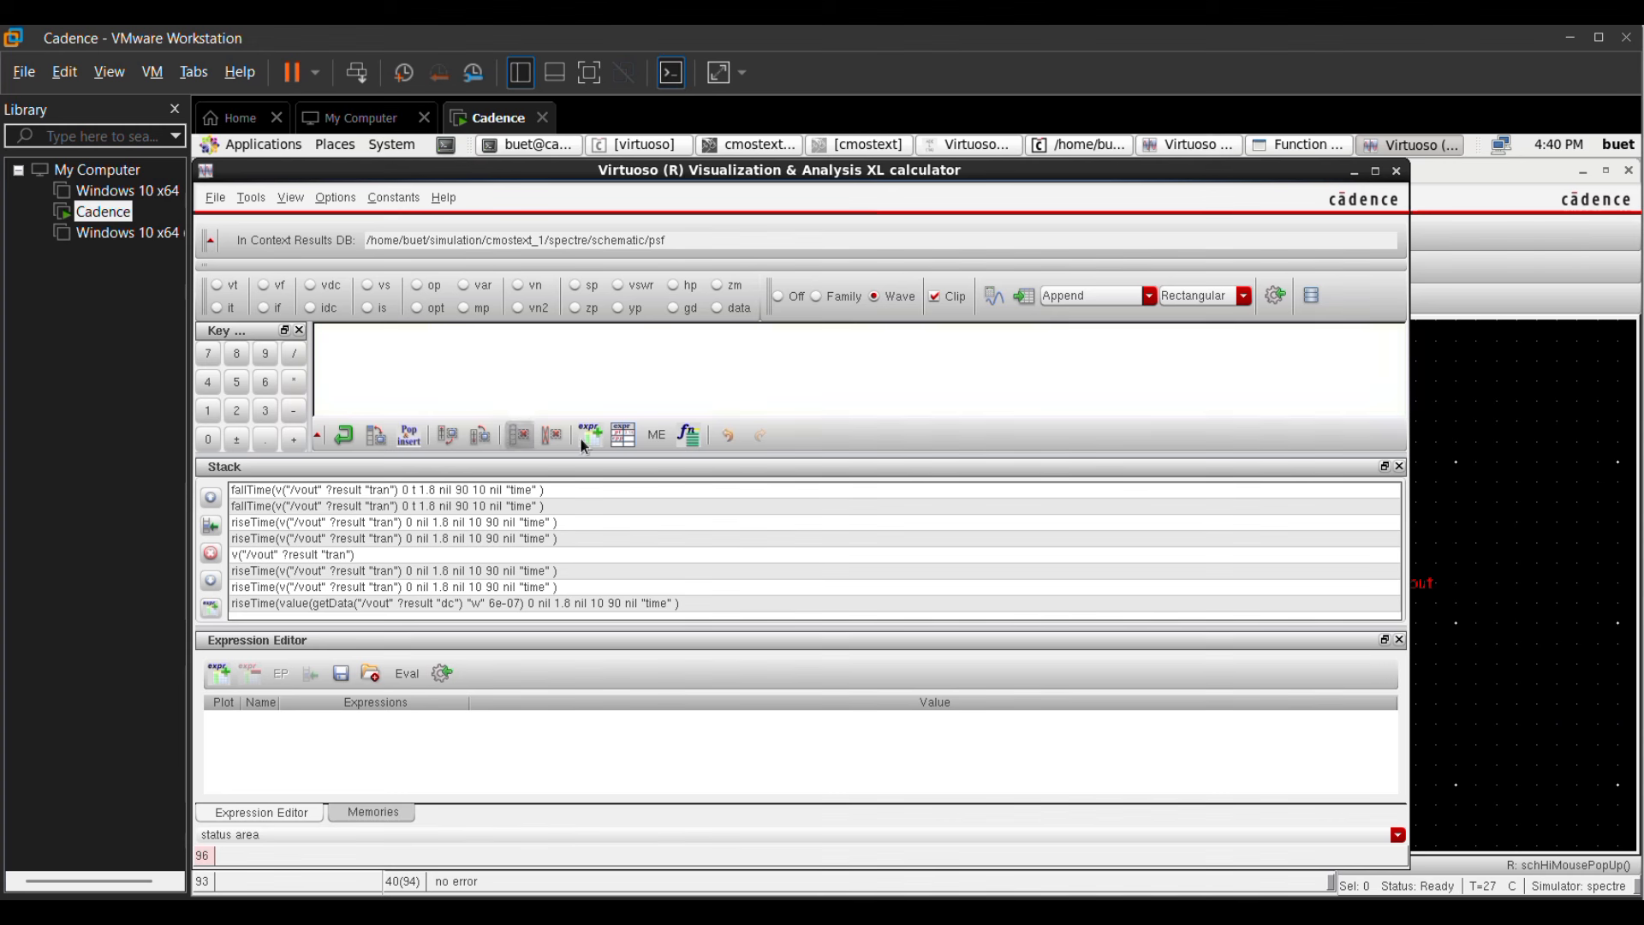
# Step: Apply the riseTime function to v("/vout" ?result "tran") from 0 to 1.8 with 10 and 90 percent thresholds, and evaluate it in a table
pyautogui.click(690, 440)
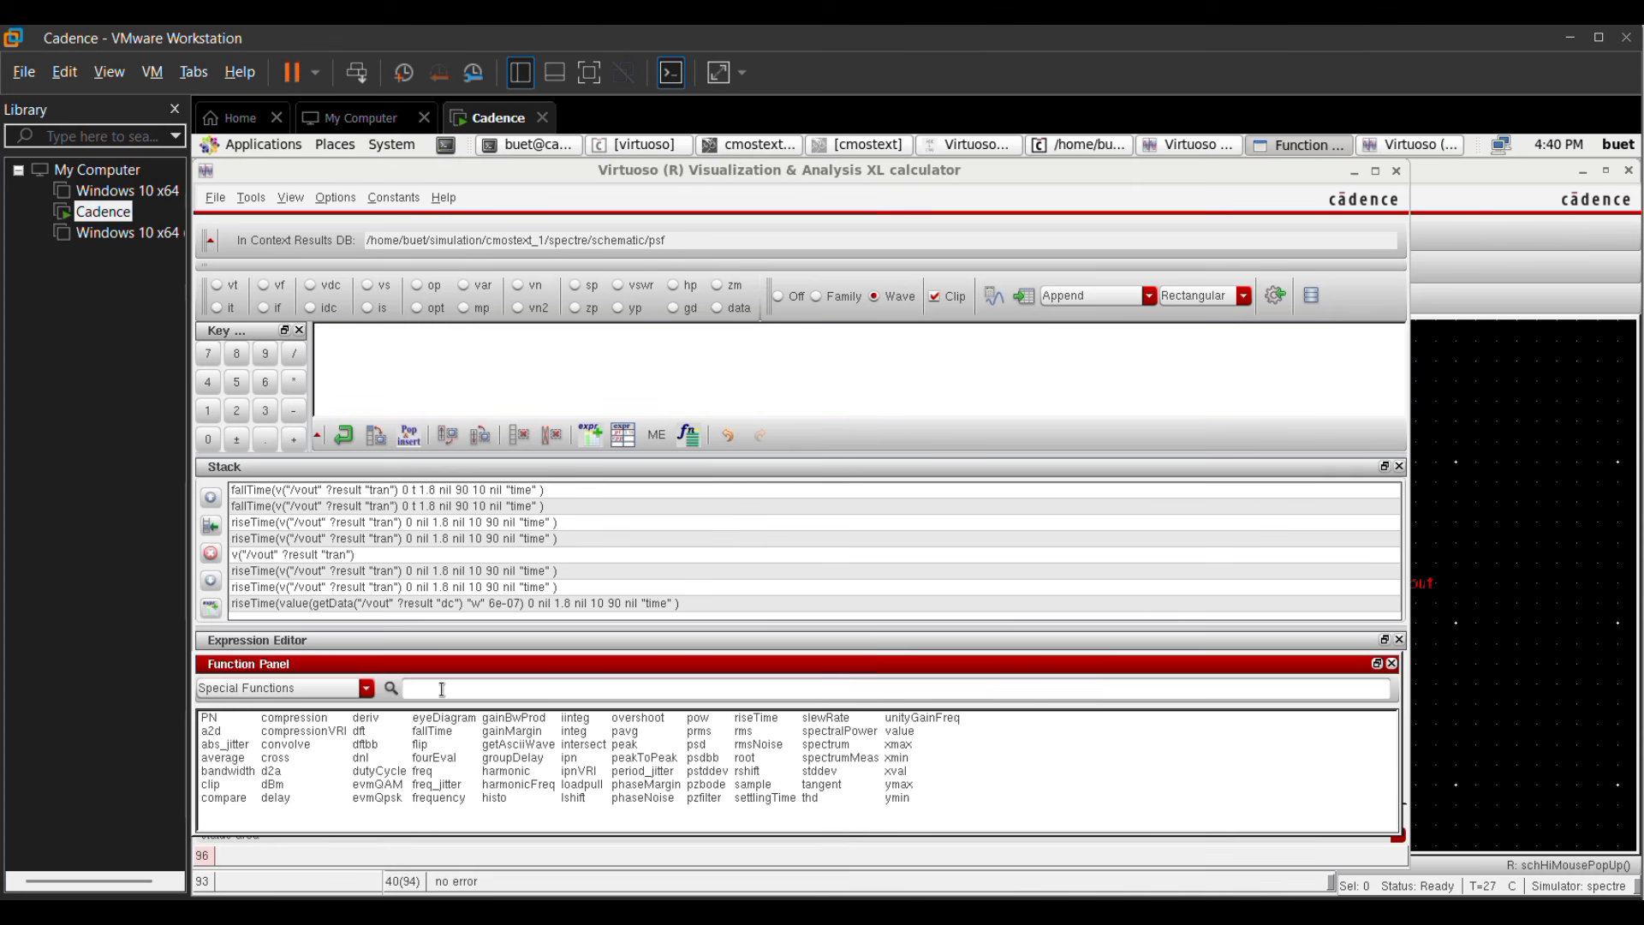
pyautogui.click(441, 690)
pyautogui.write('ri')
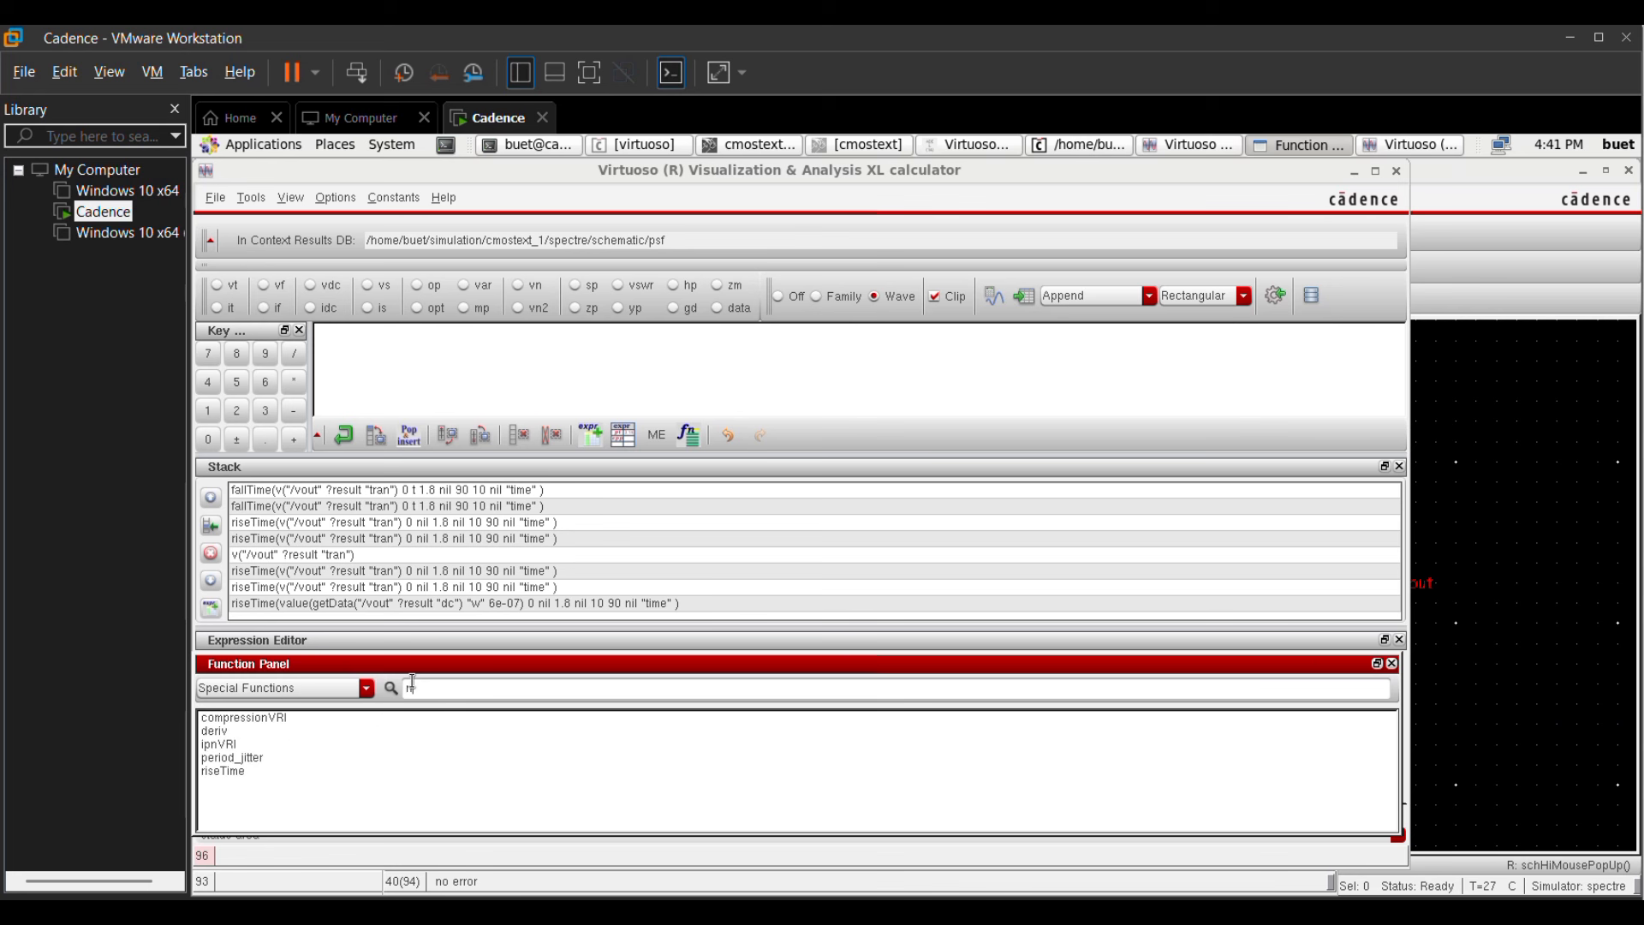
pyautogui.write('s')
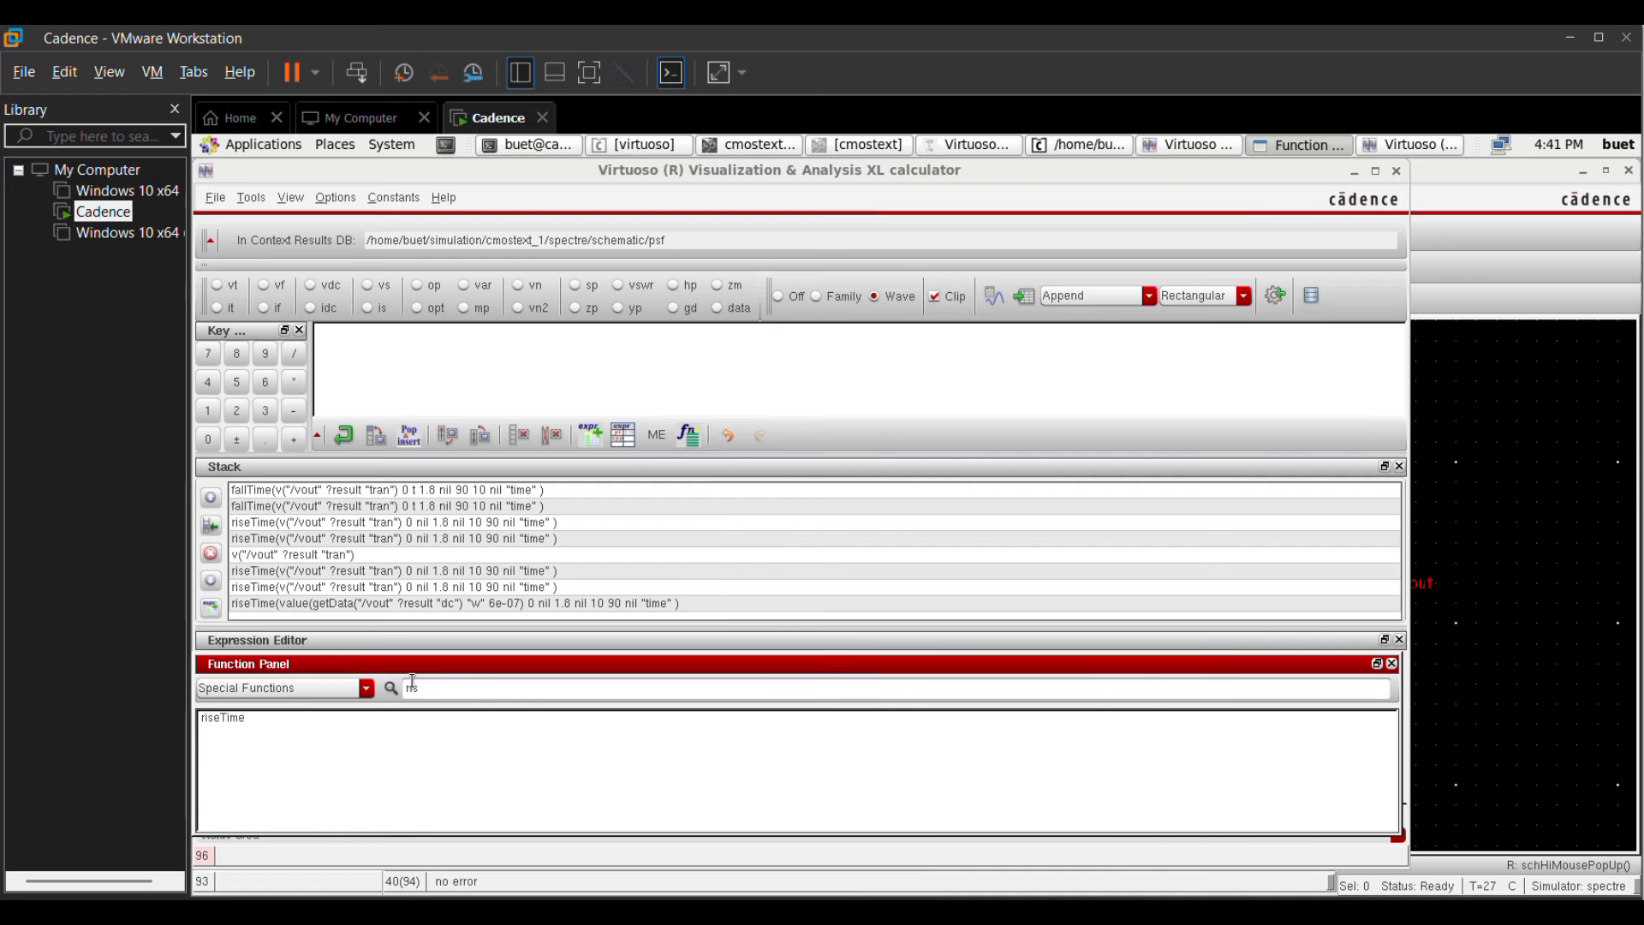
pyautogui.click(221, 719)
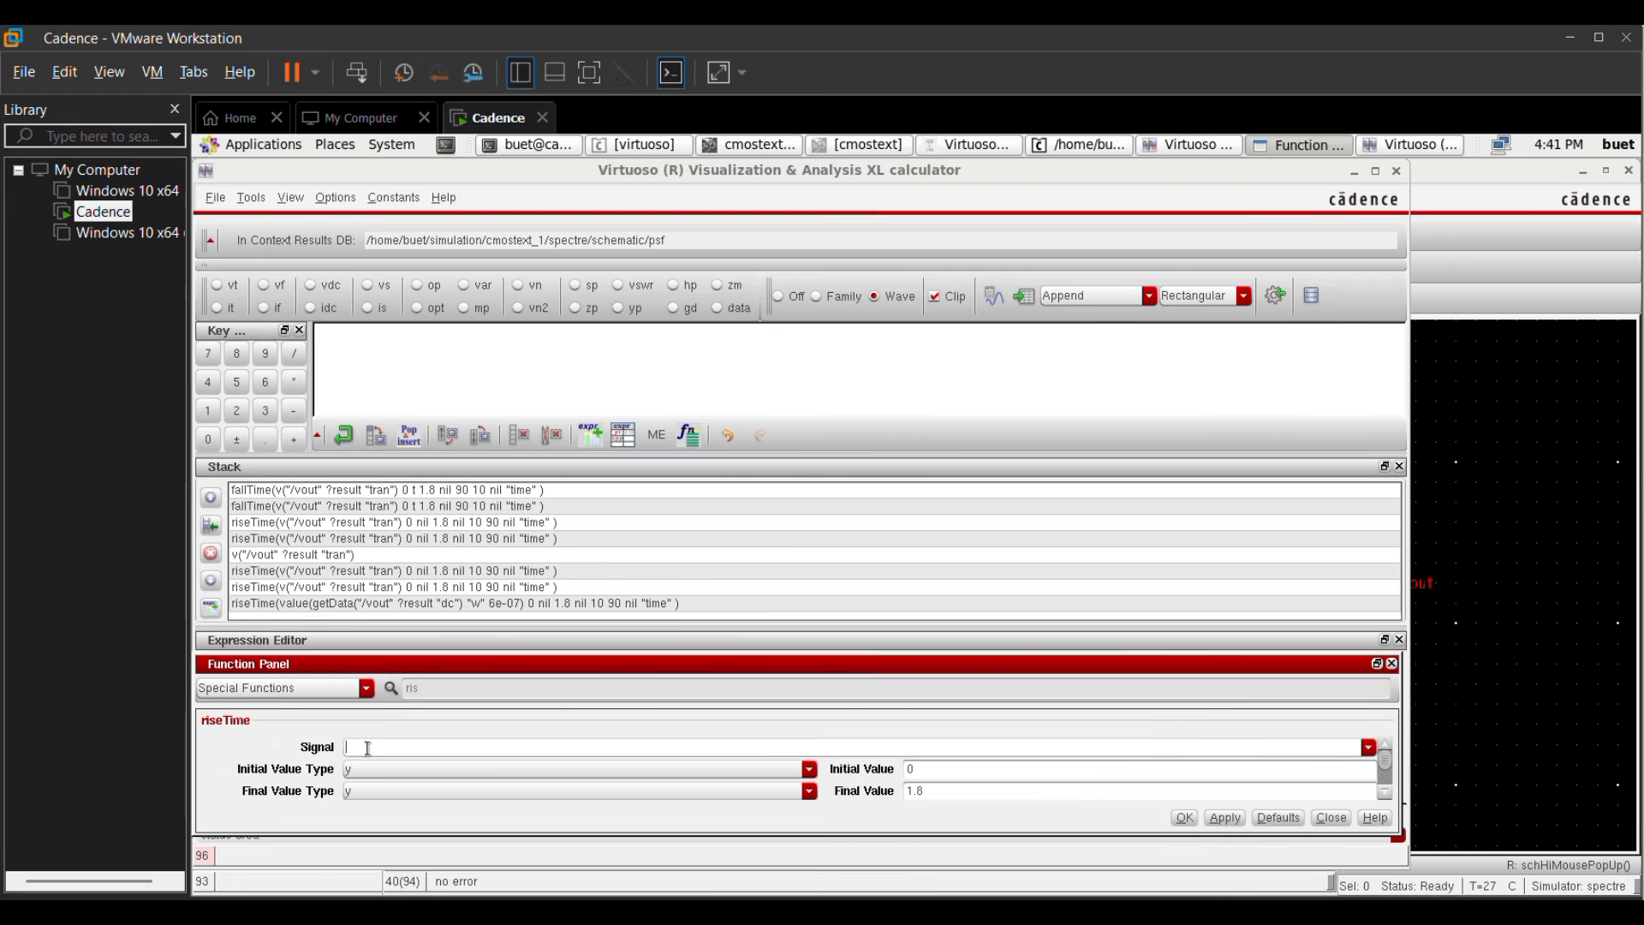
pyautogui.hotkey('ctrl', 'v')
pyautogui.moveTo(1387, 771); pyautogui.dragTo(1385, 803)
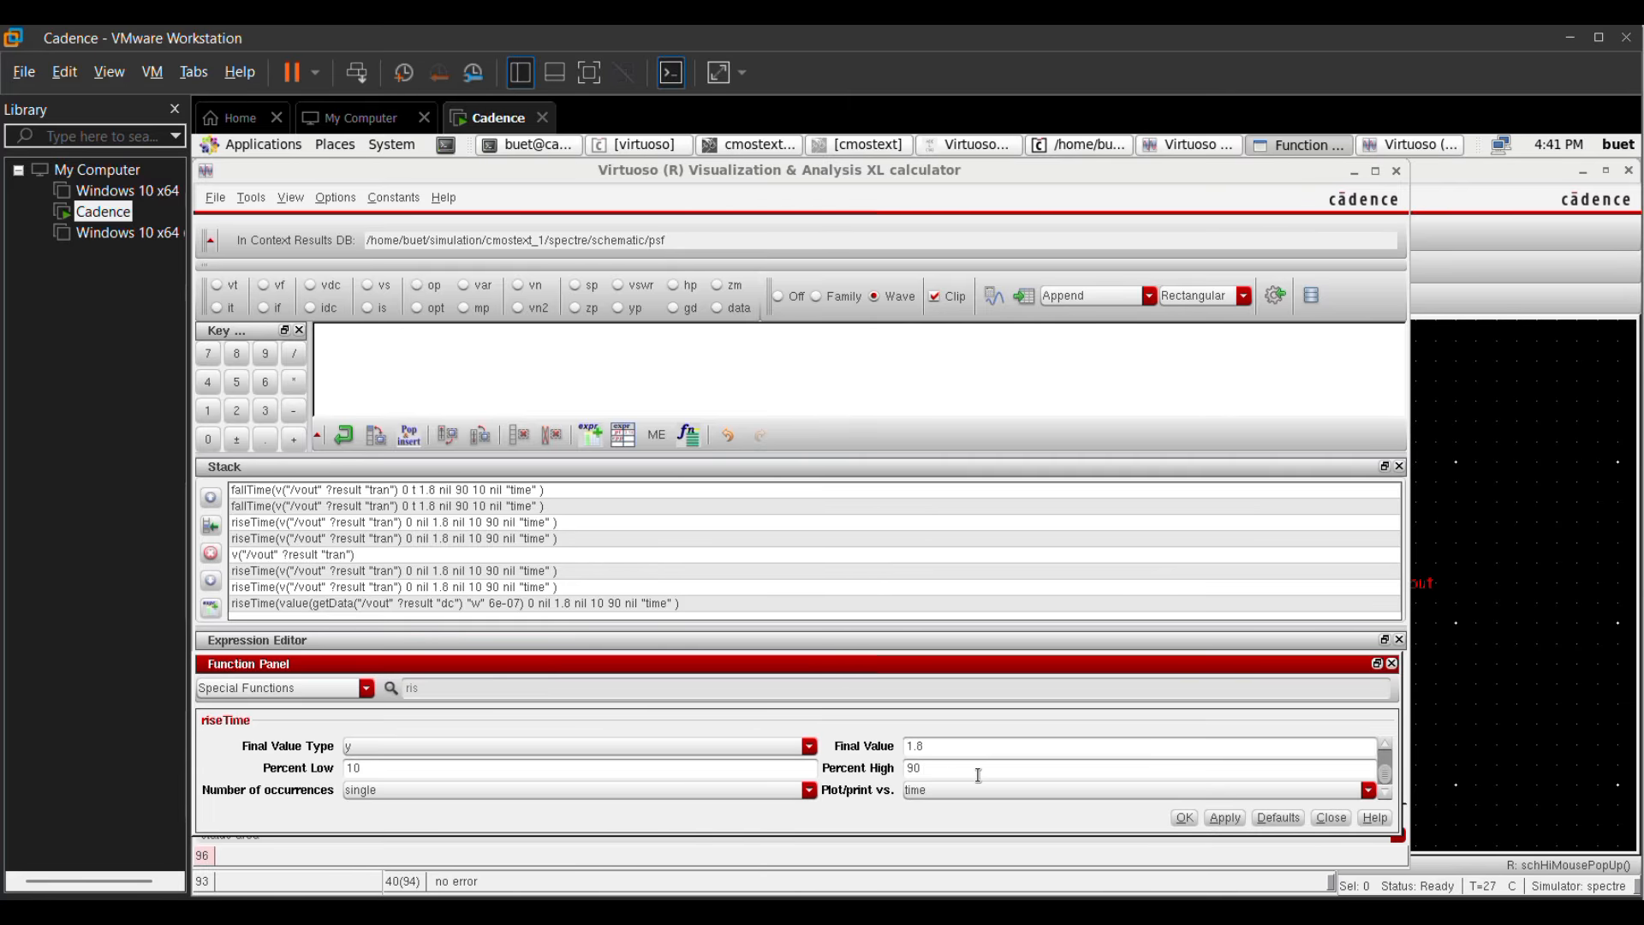
pyautogui.click(1220, 817)
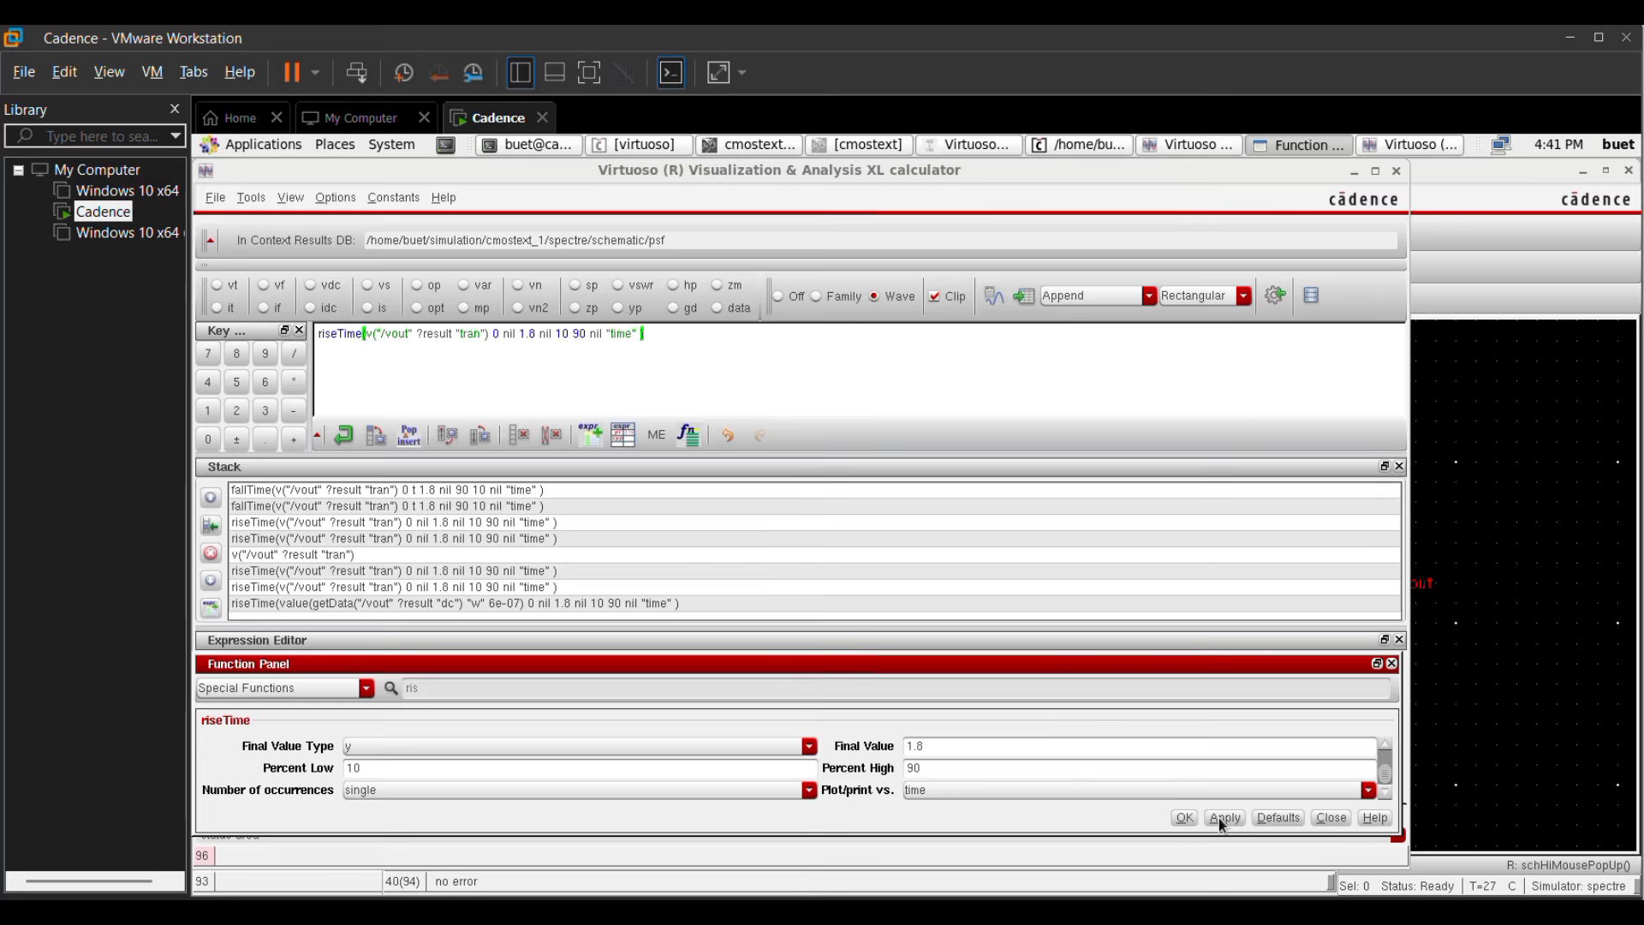
pyautogui.click(1180, 818)
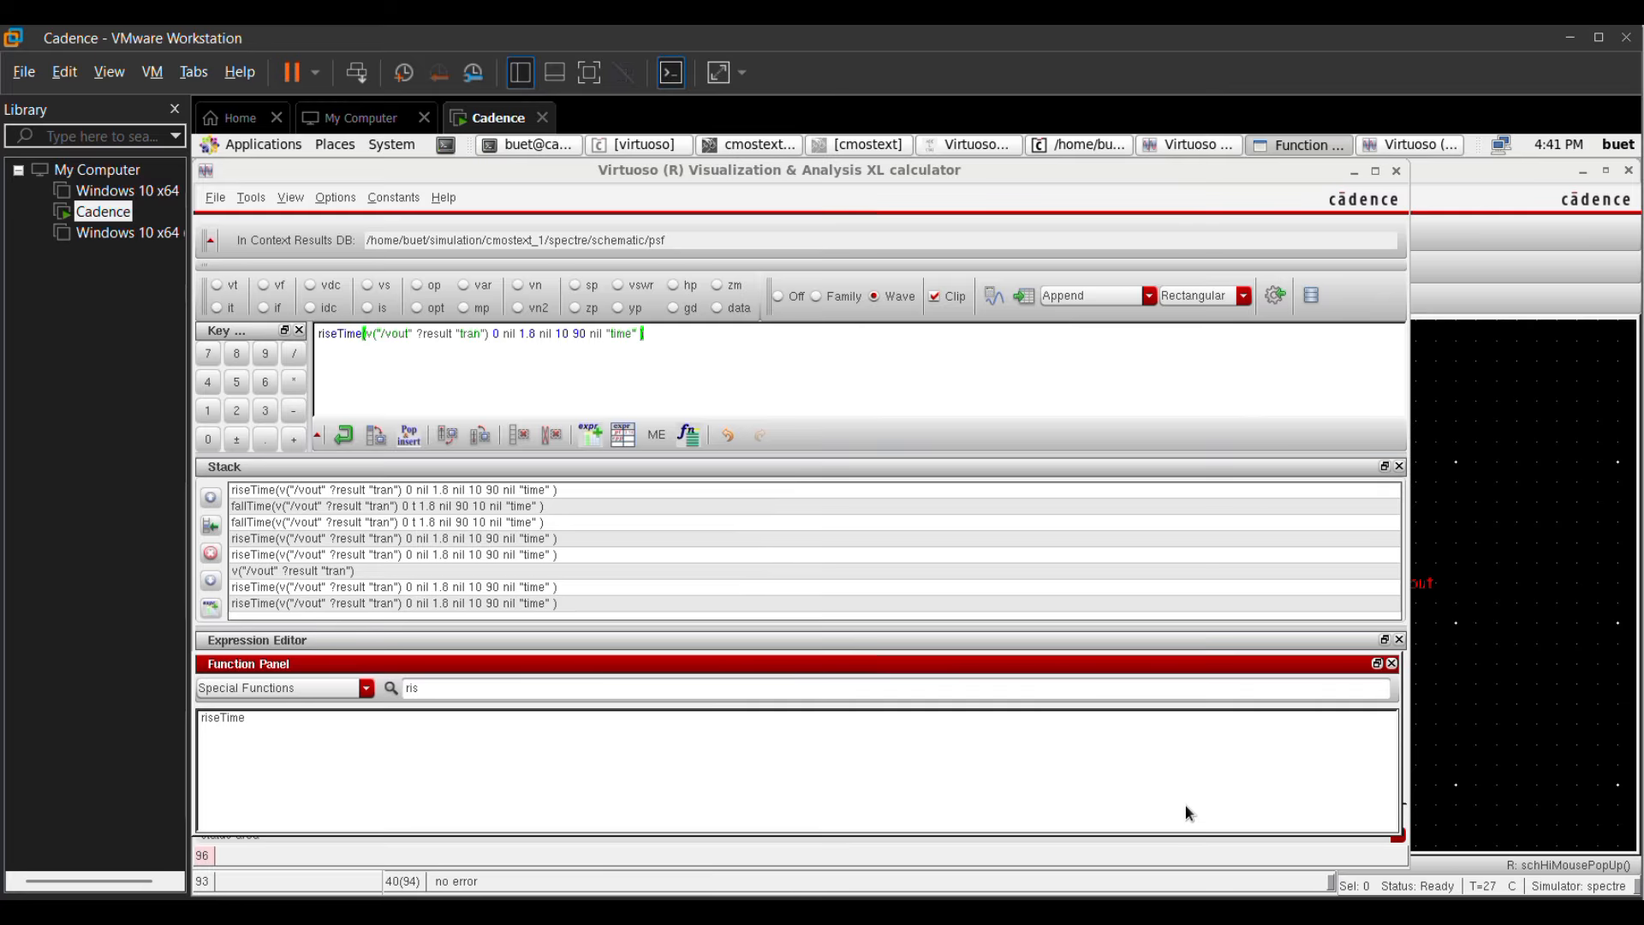
pyautogui.click(1022, 295)
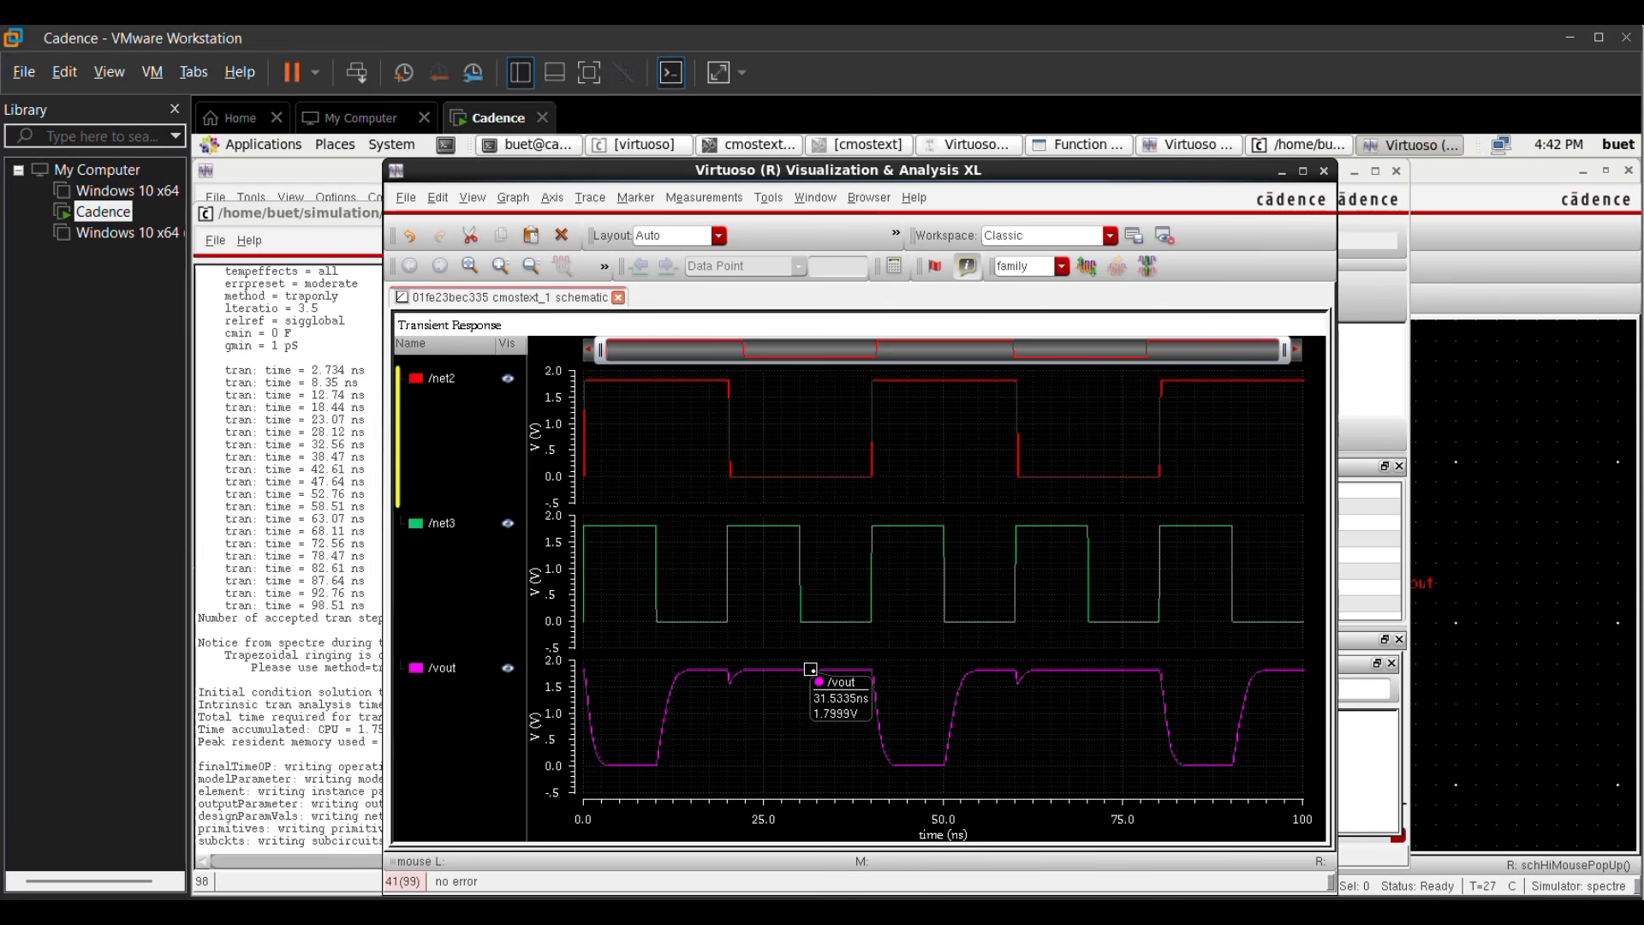
# Step: Send the vout trace to the calculator again and clear the buffer, keeping the expression for pasting
pyautogui.rightClick(810, 672)
pyautogui.click(455, 340)
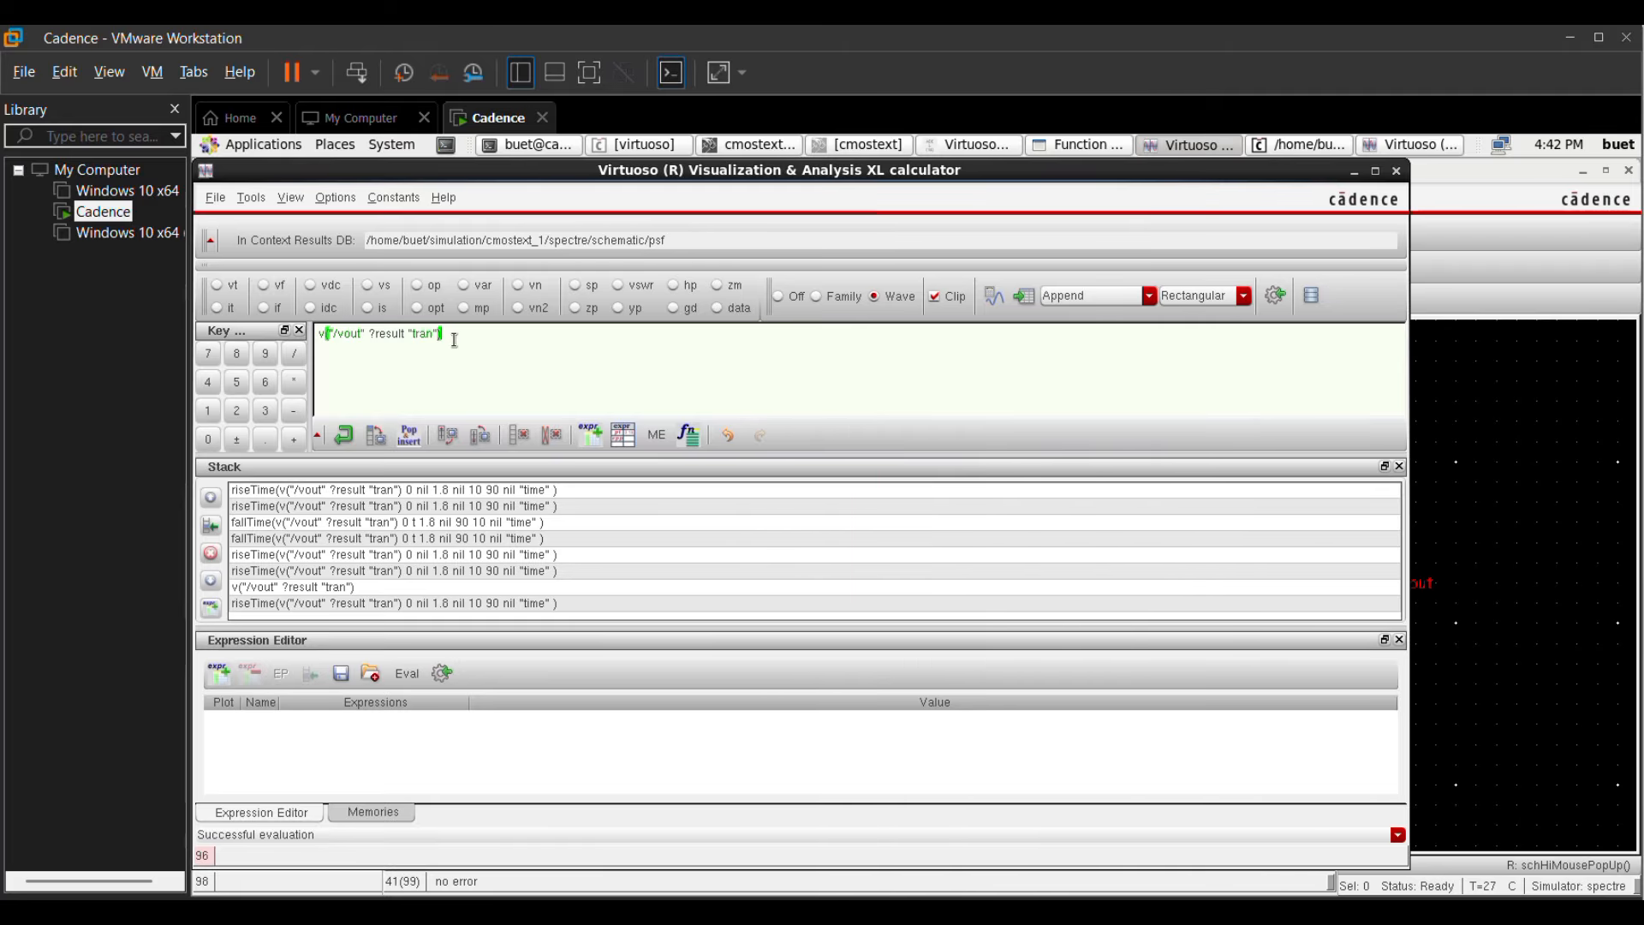
pyautogui.moveTo(455, 341); pyautogui.dragTo(296, 305)
pyautogui.hotkey('ctrl', 'c')
pyautogui.press('Delete')
# Step: Apply the fallTime function to v("/vout" ?result "tran") with final value 1.8 and 90 and 10 percent thresholds, and evaluate it in a table
pyautogui.click(688, 442)
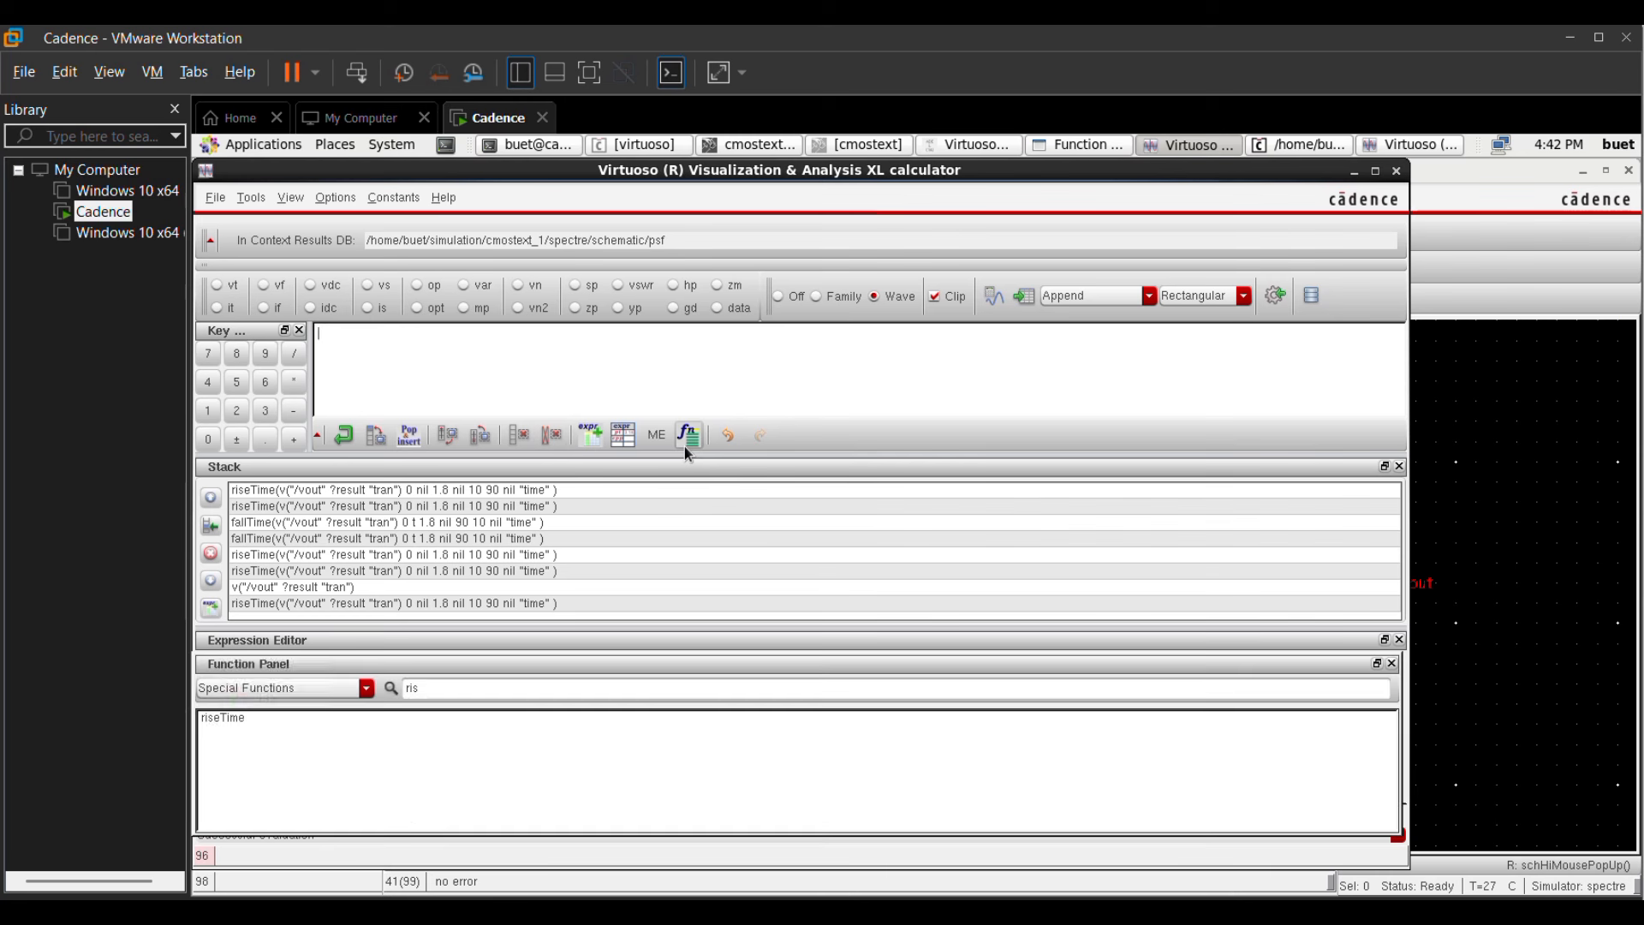
pyautogui.click(446, 689)
pyautogui.press('BackSpace')
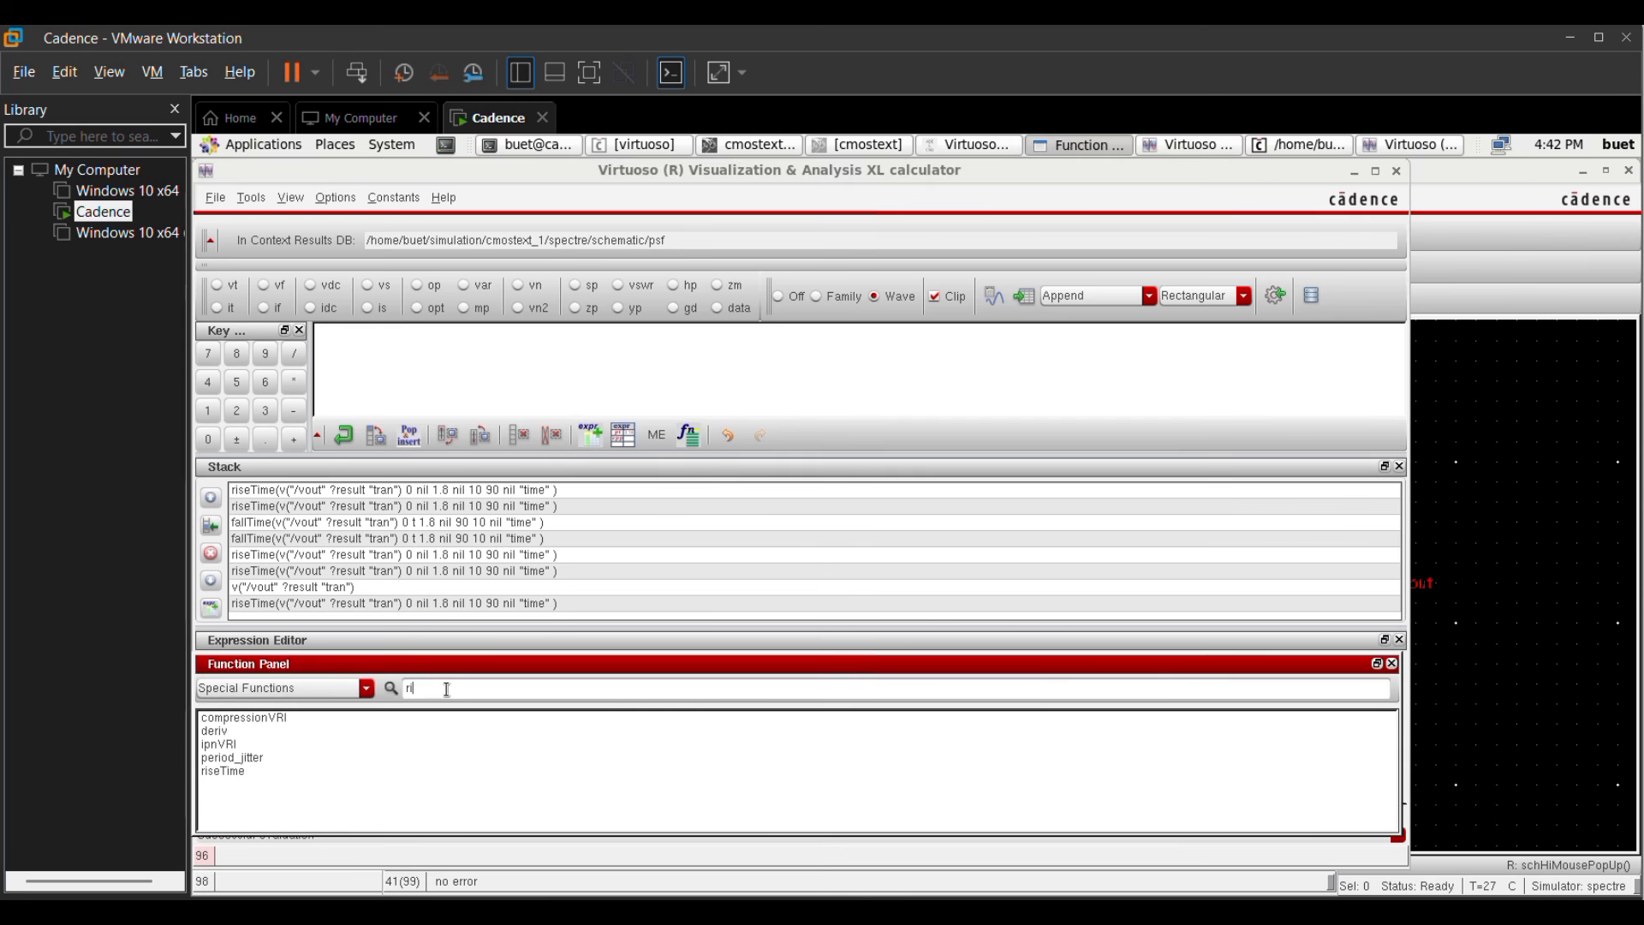
pyautogui.press('BackSpace')
pyautogui.press('BackSpace')
pyautogui.write('fal')
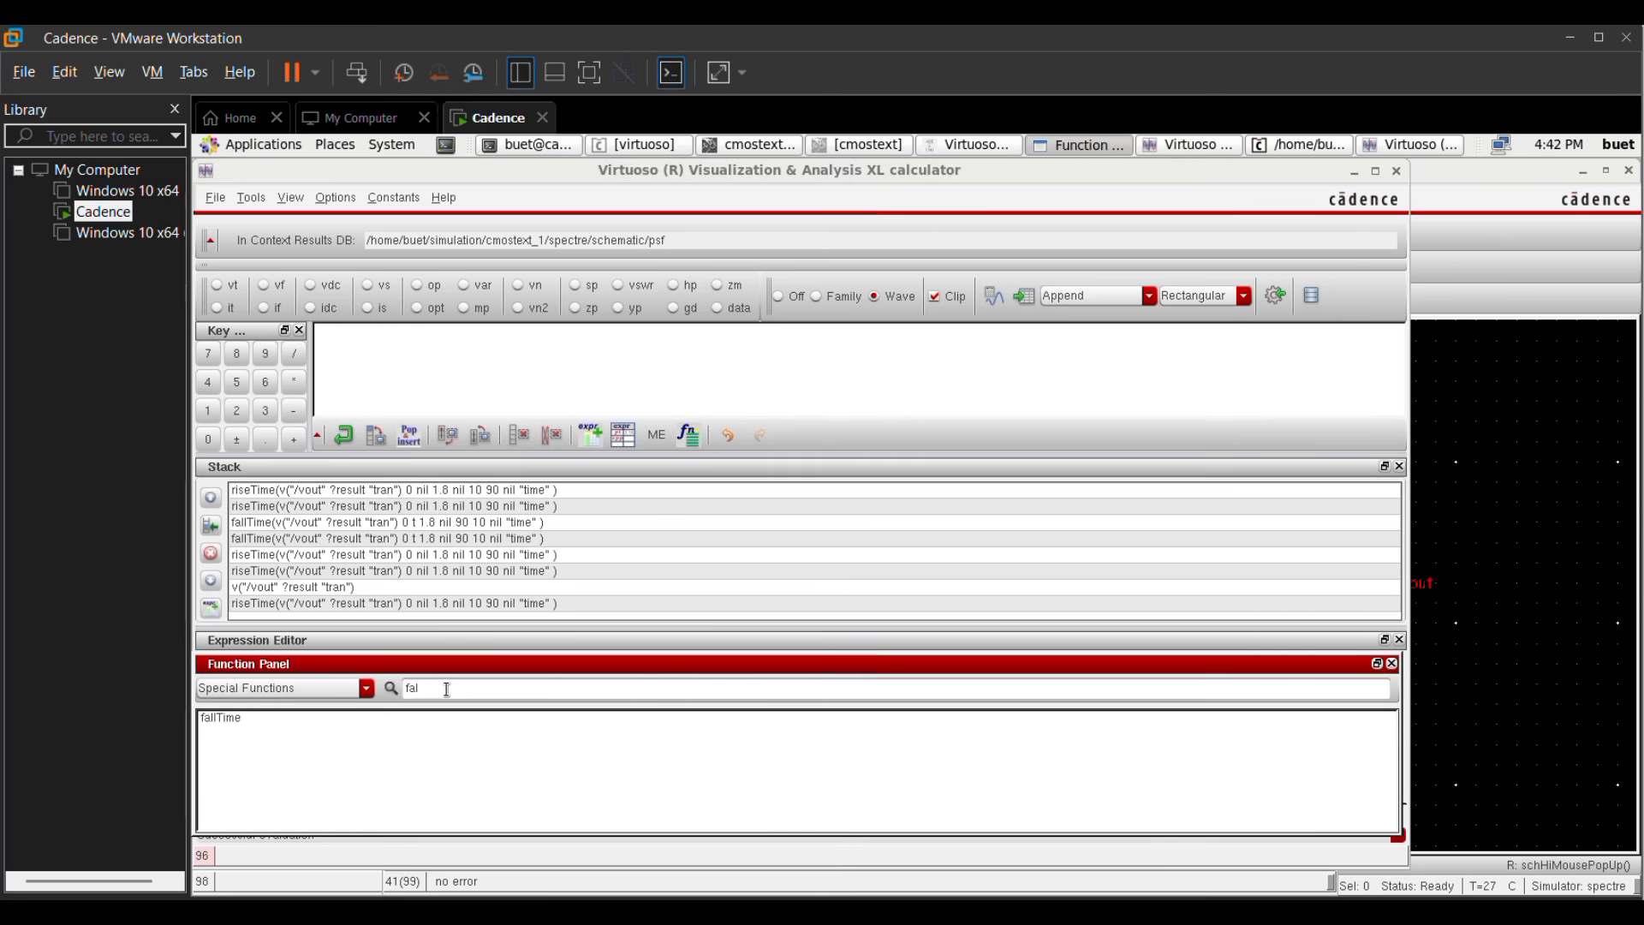
pyautogui.doubleClick(224, 717)
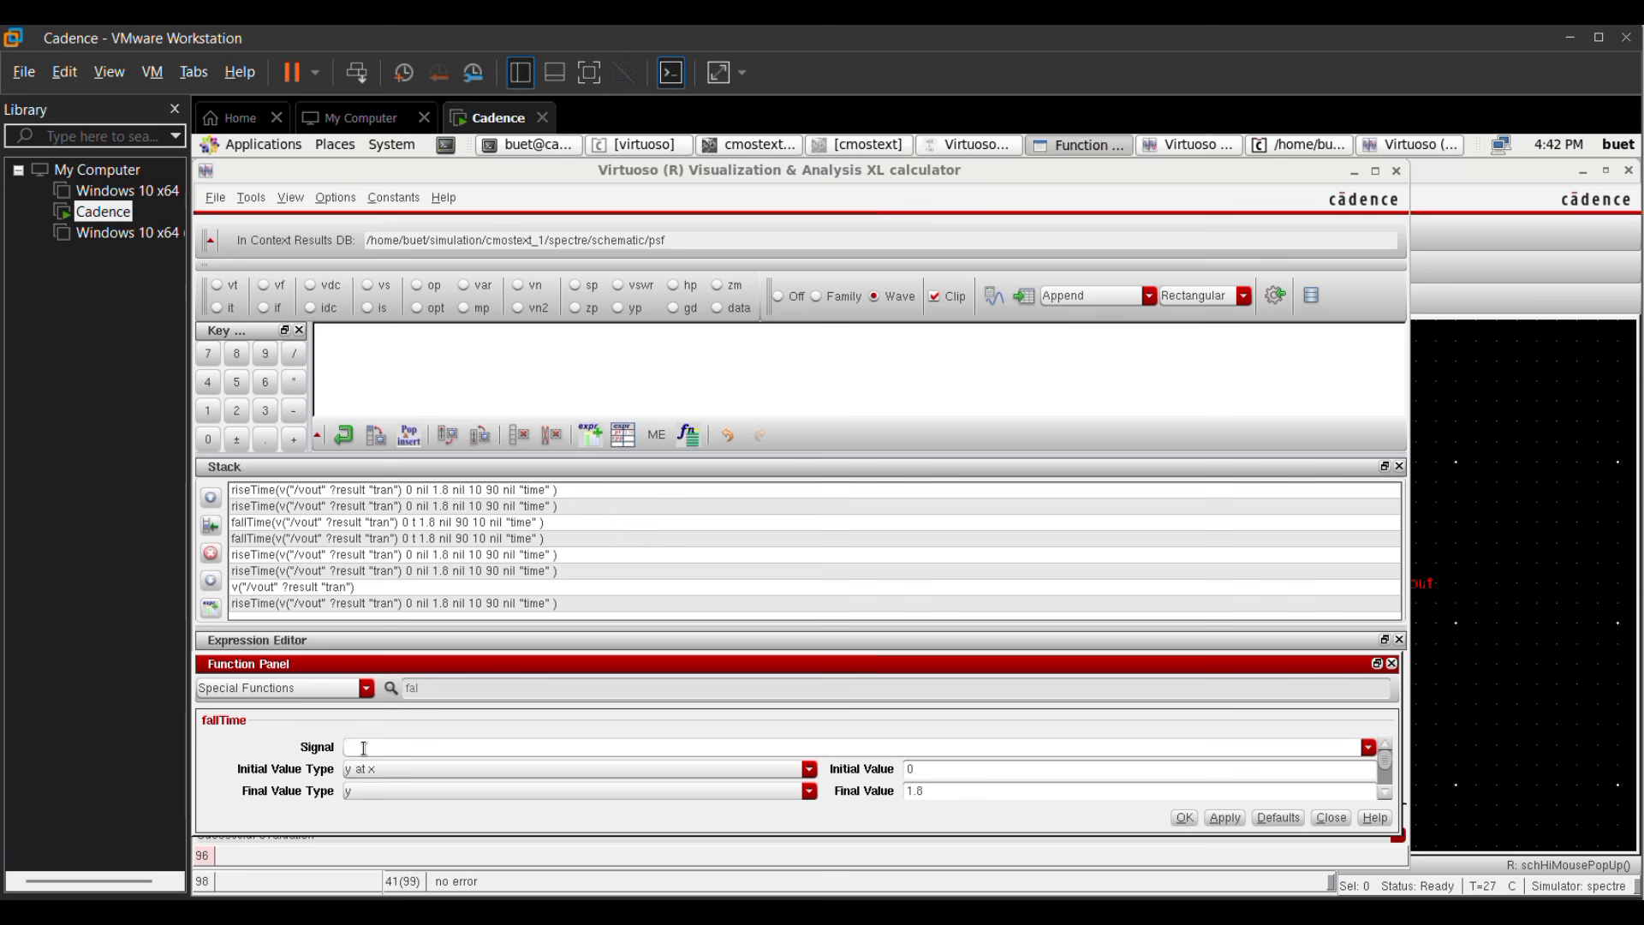
pyautogui.hotkey('ctrl', 'v')
pyautogui.scroll(-2, 1385, 768)
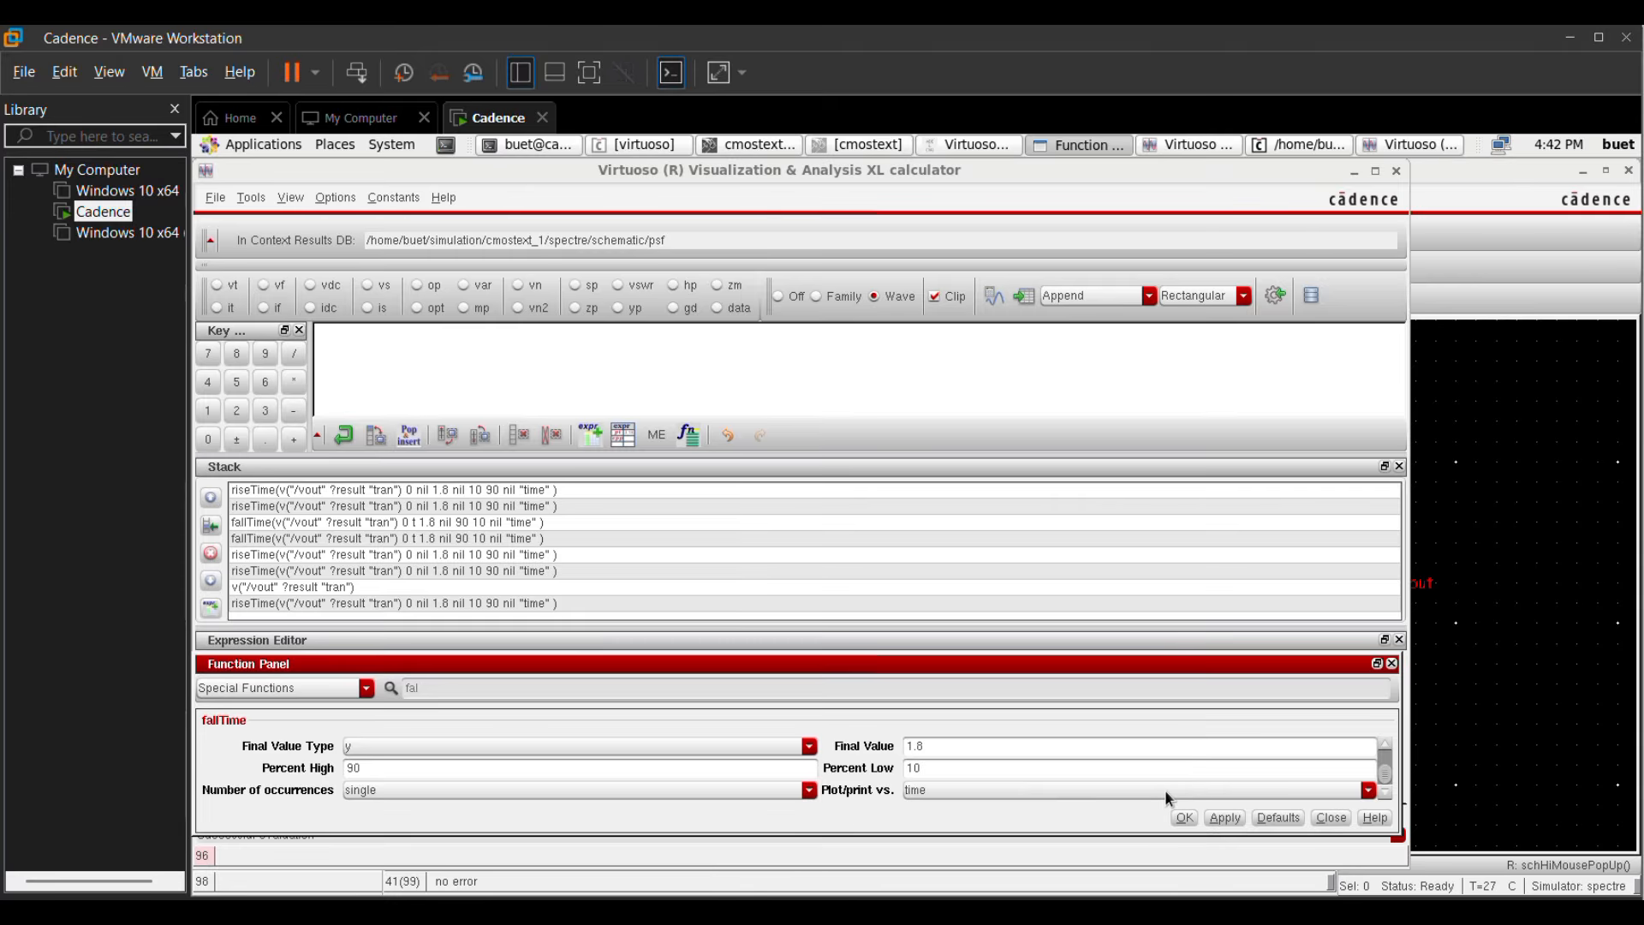
pyautogui.click(1223, 817)
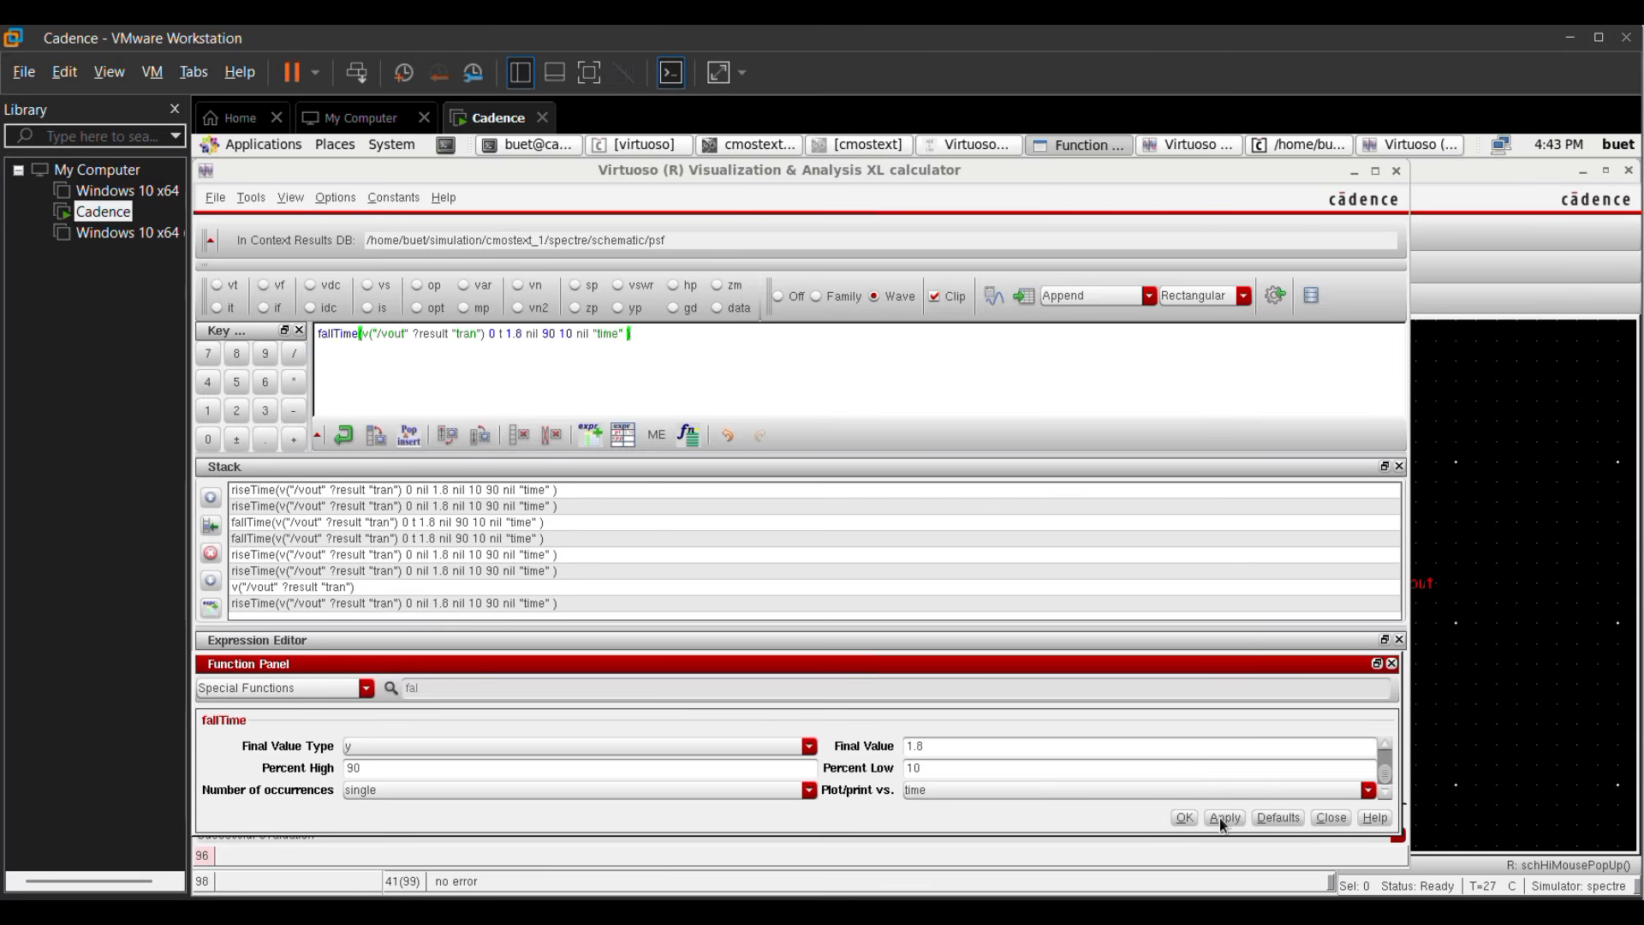
pyautogui.click(1184, 818)
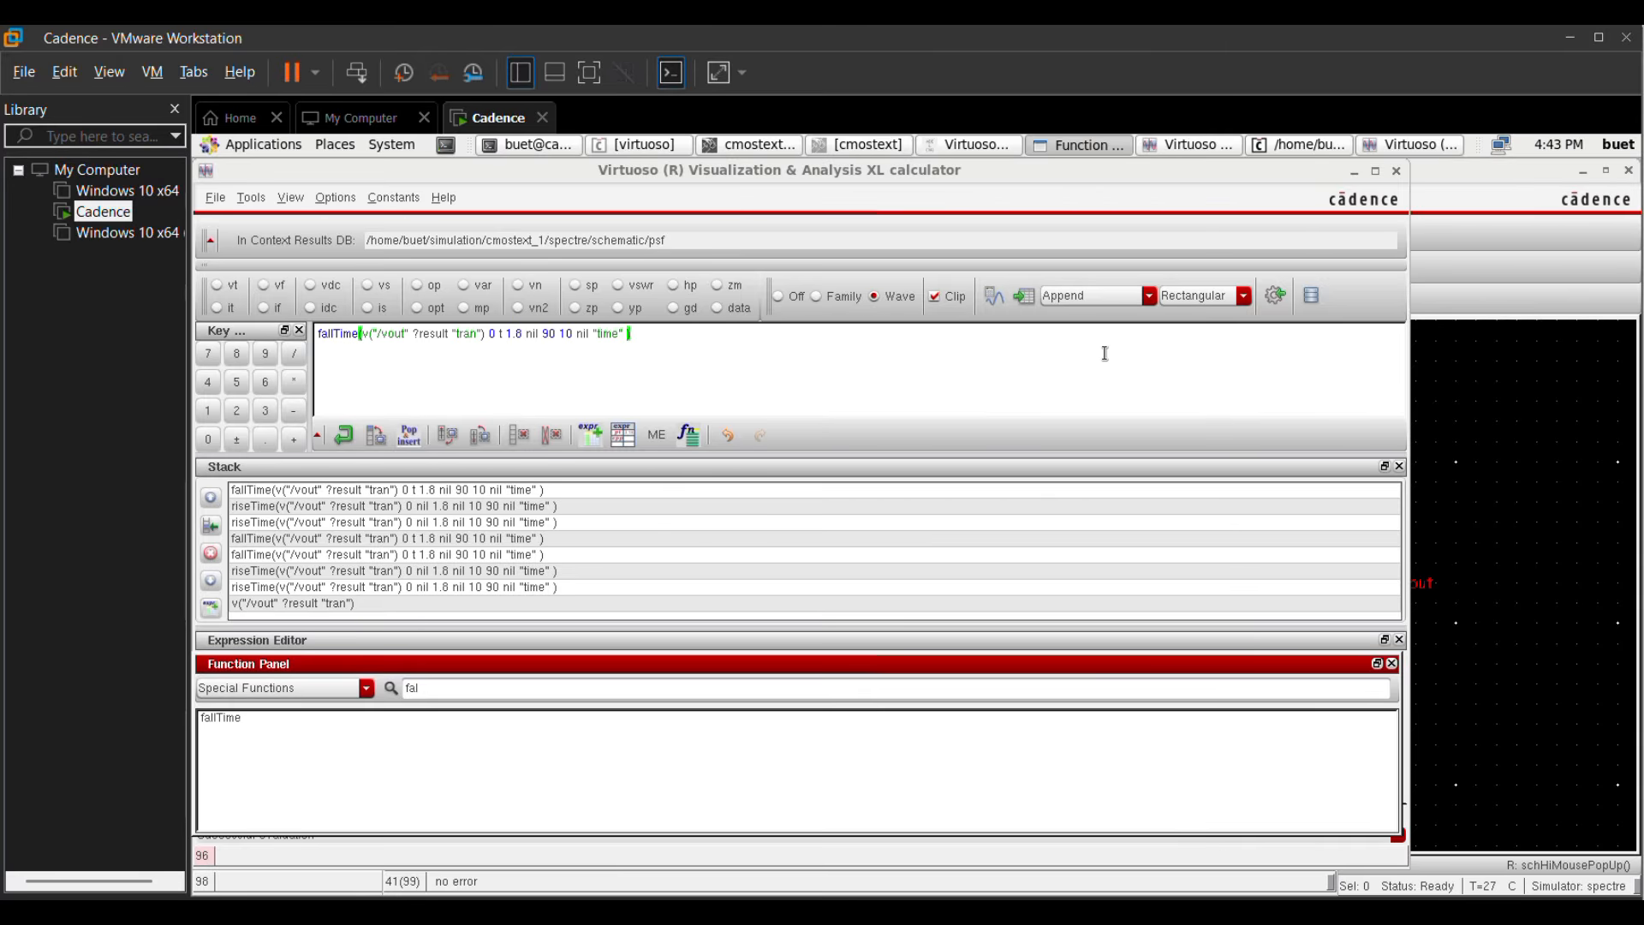
pyautogui.click(1025, 296)
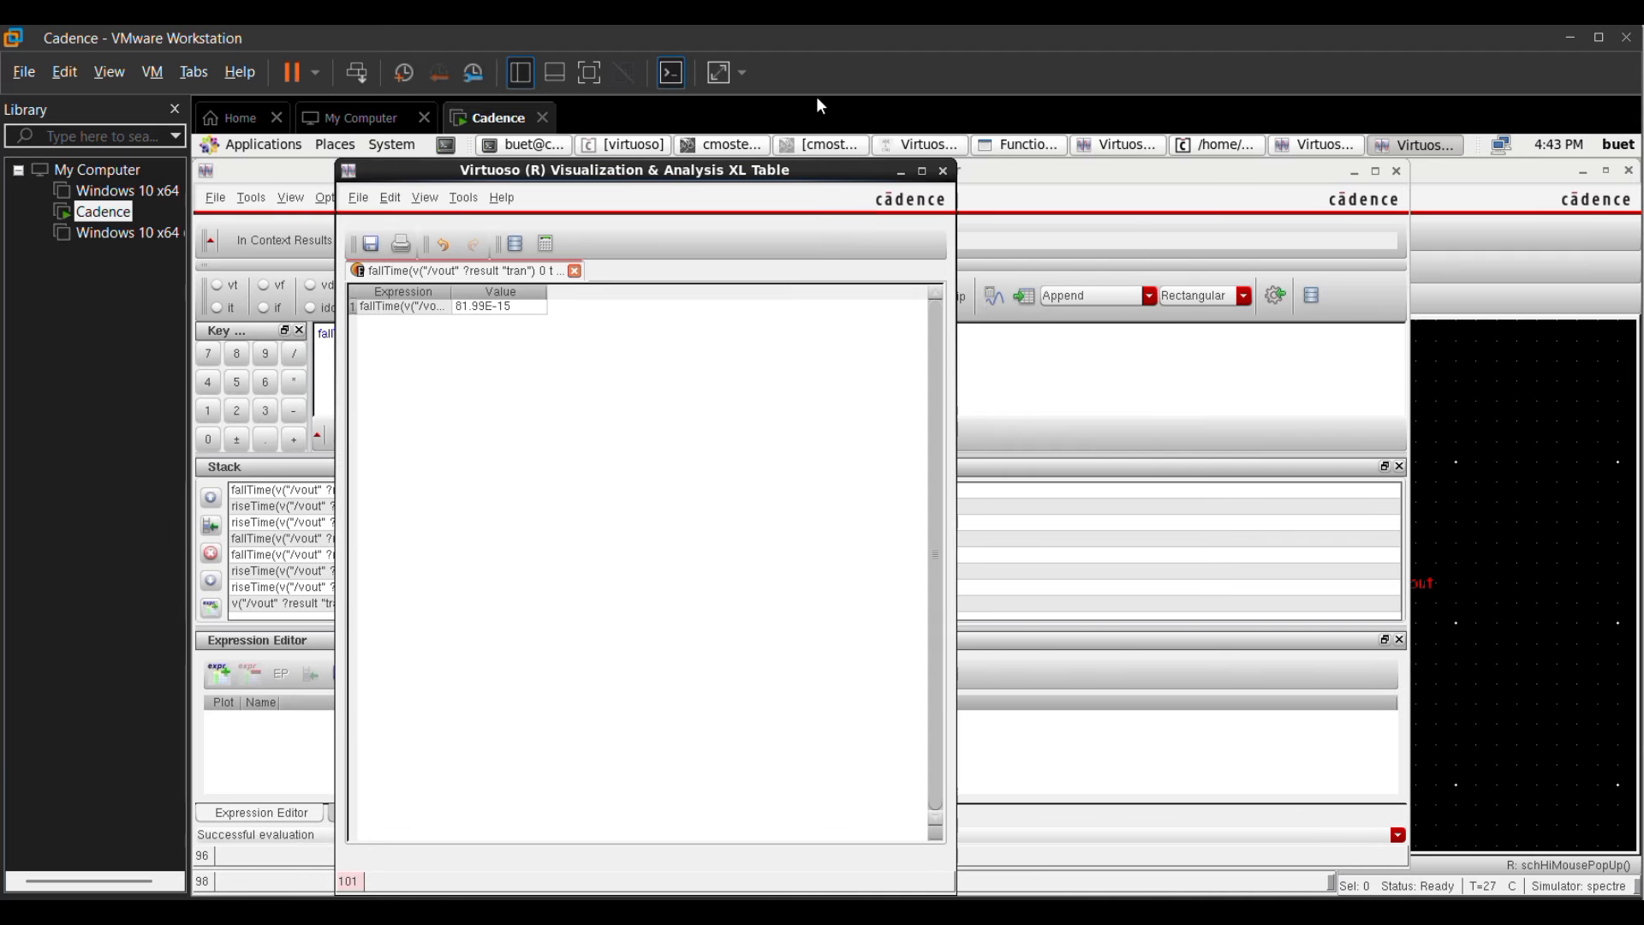
# Step: Send the fallTime expression to the ADE outputs, and name the riseTime output tr
pyautogui.click(1276, 300)
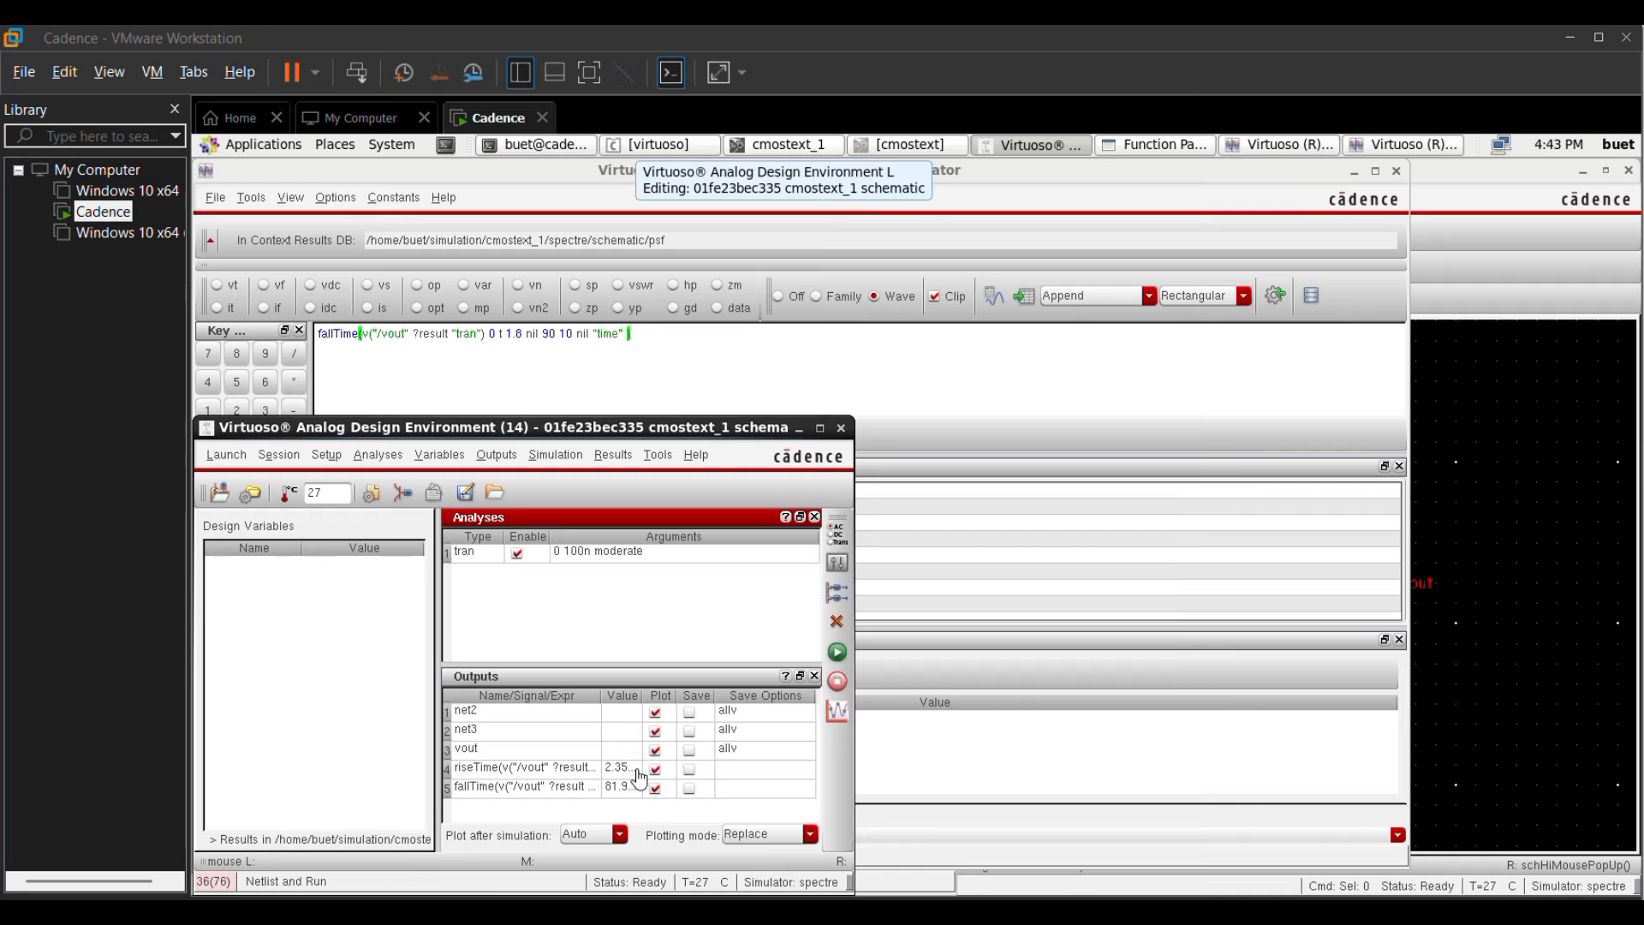
pyautogui.rightClick(527, 770)
pyautogui.click(533, 760)
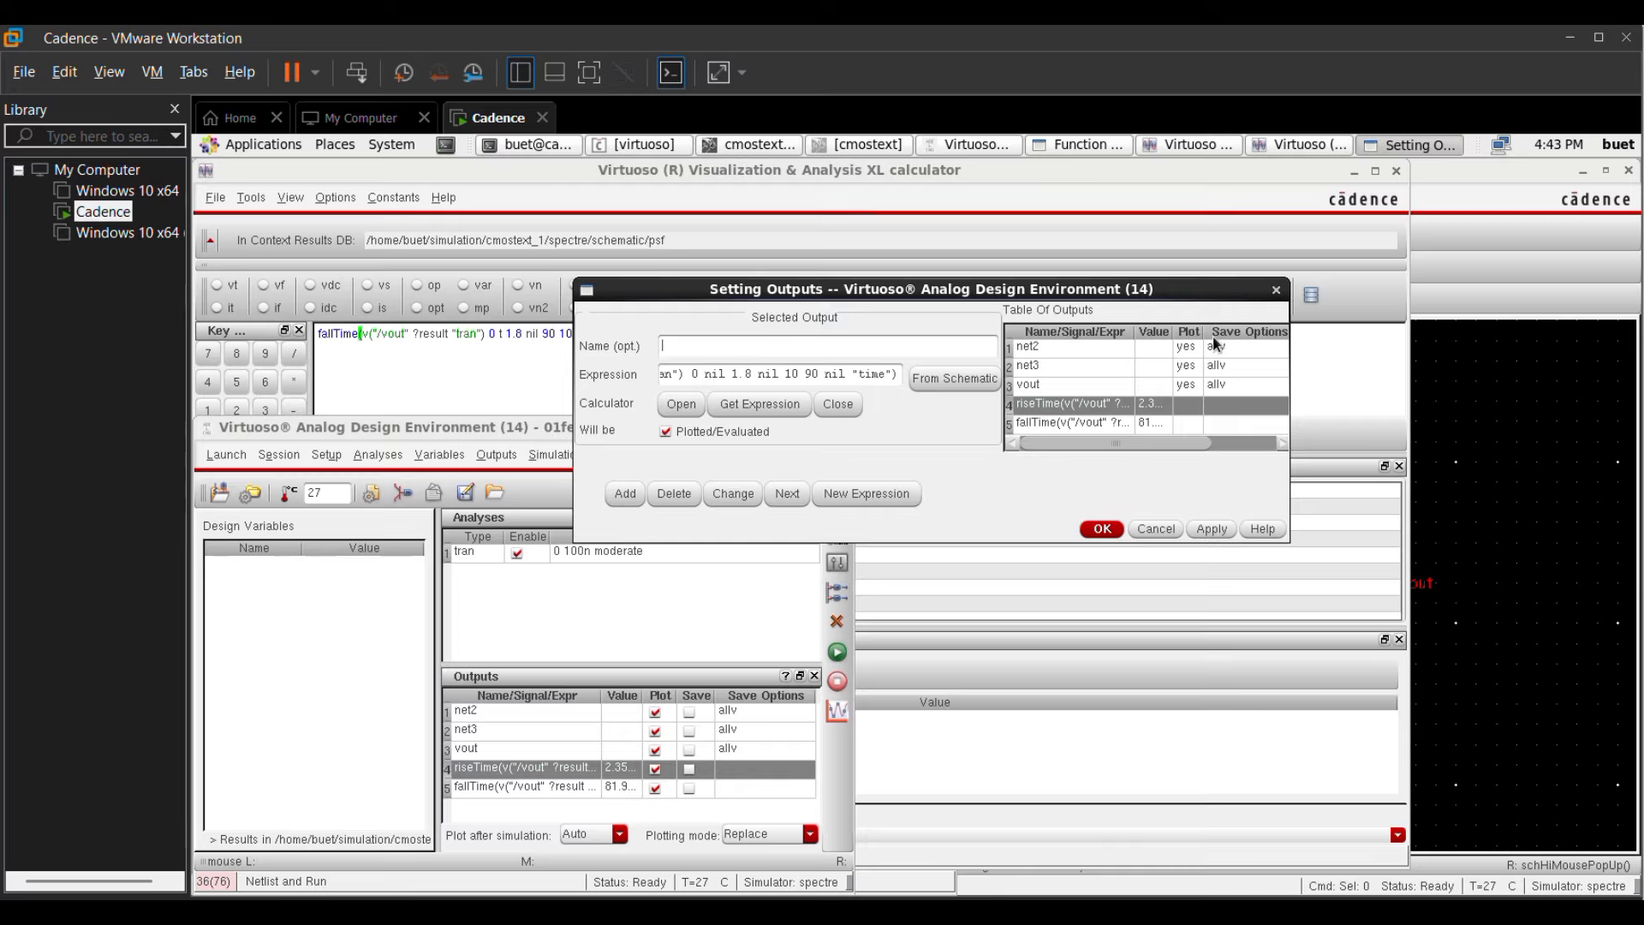
pyautogui.write('tr')
pyautogui.click(1212, 529)
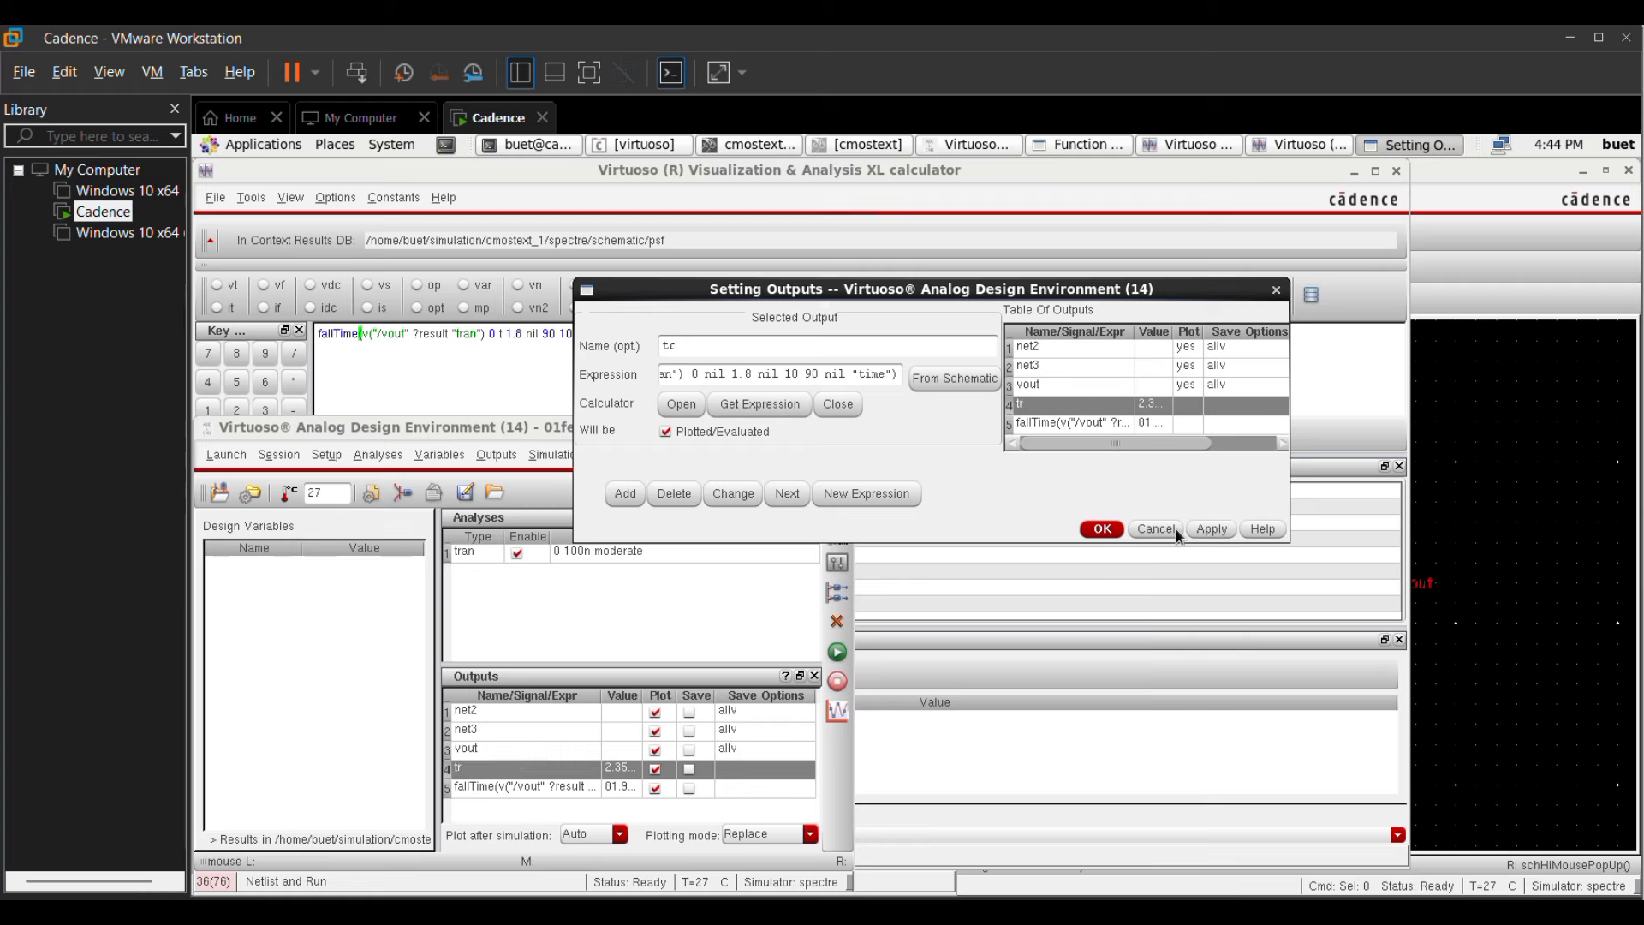
pyautogui.click(1100, 529)
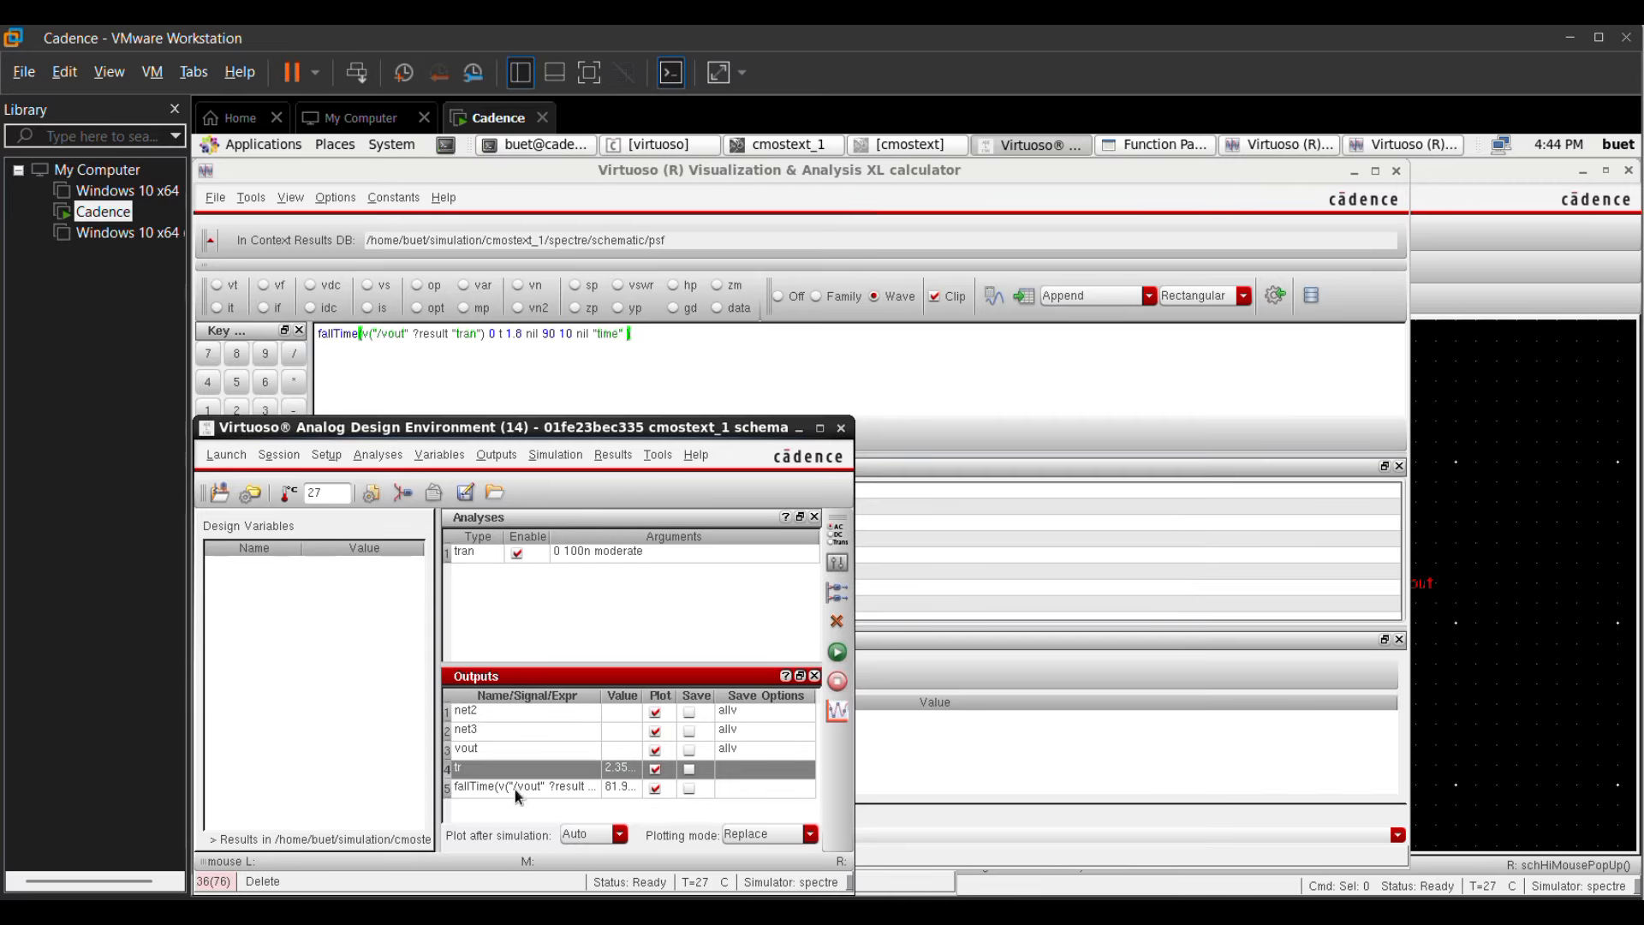
# Step: Name the fallTime expression in the ADE outputs tf
pyautogui.click(479, 785)
pyautogui.rightClick(478, 782)
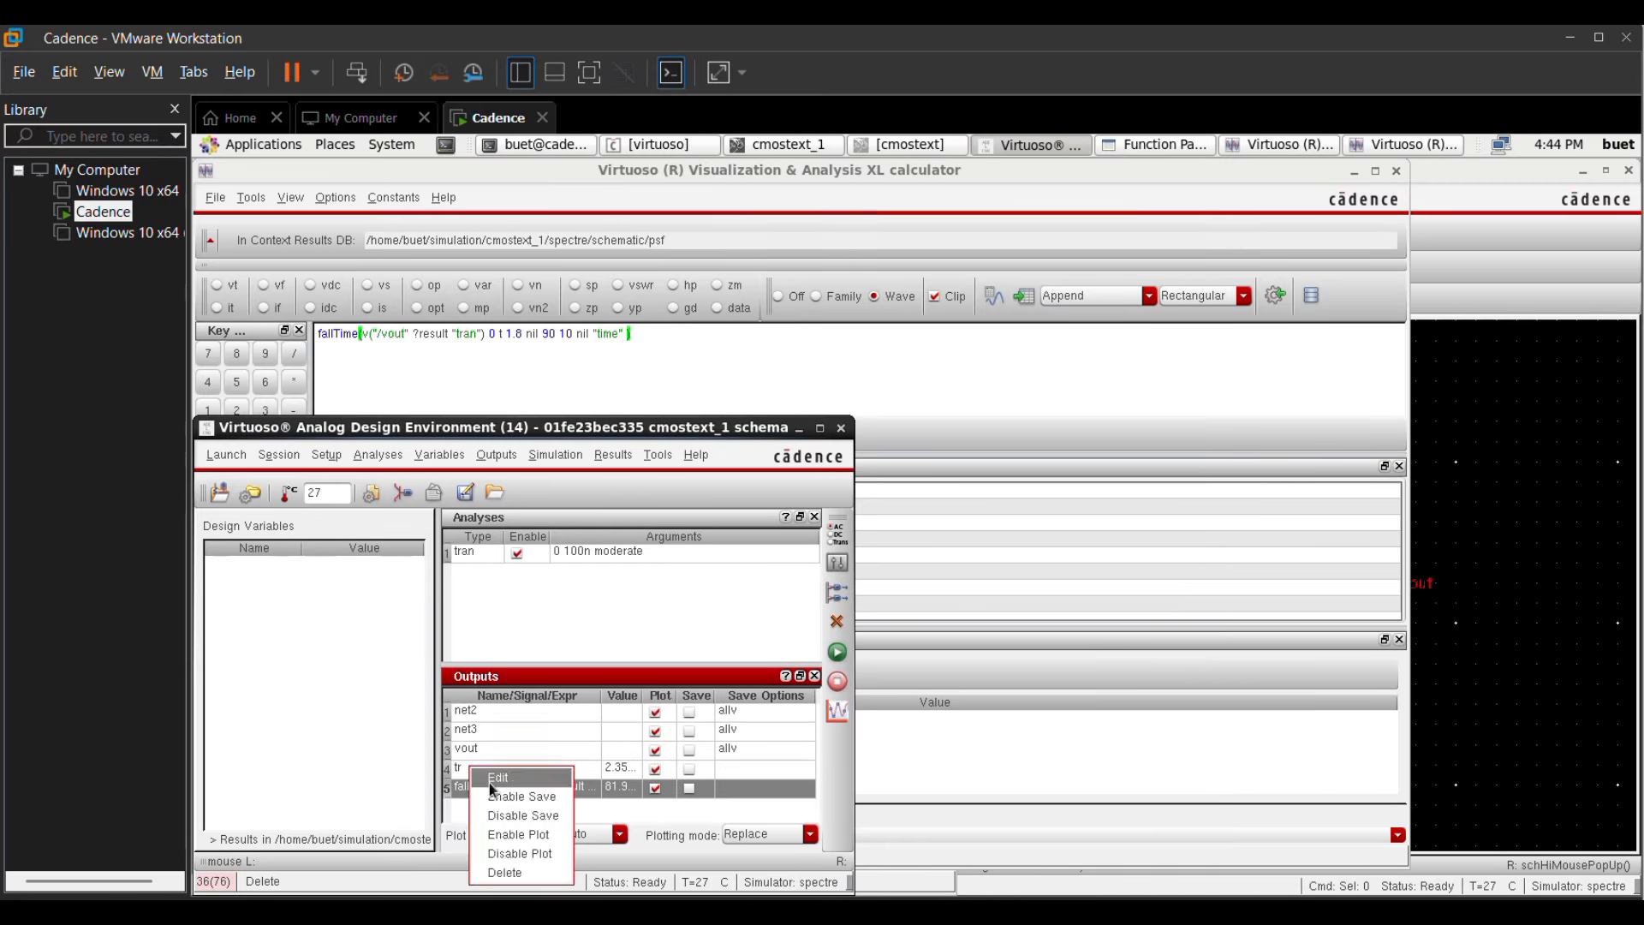
pyautogui.click(496, 778)
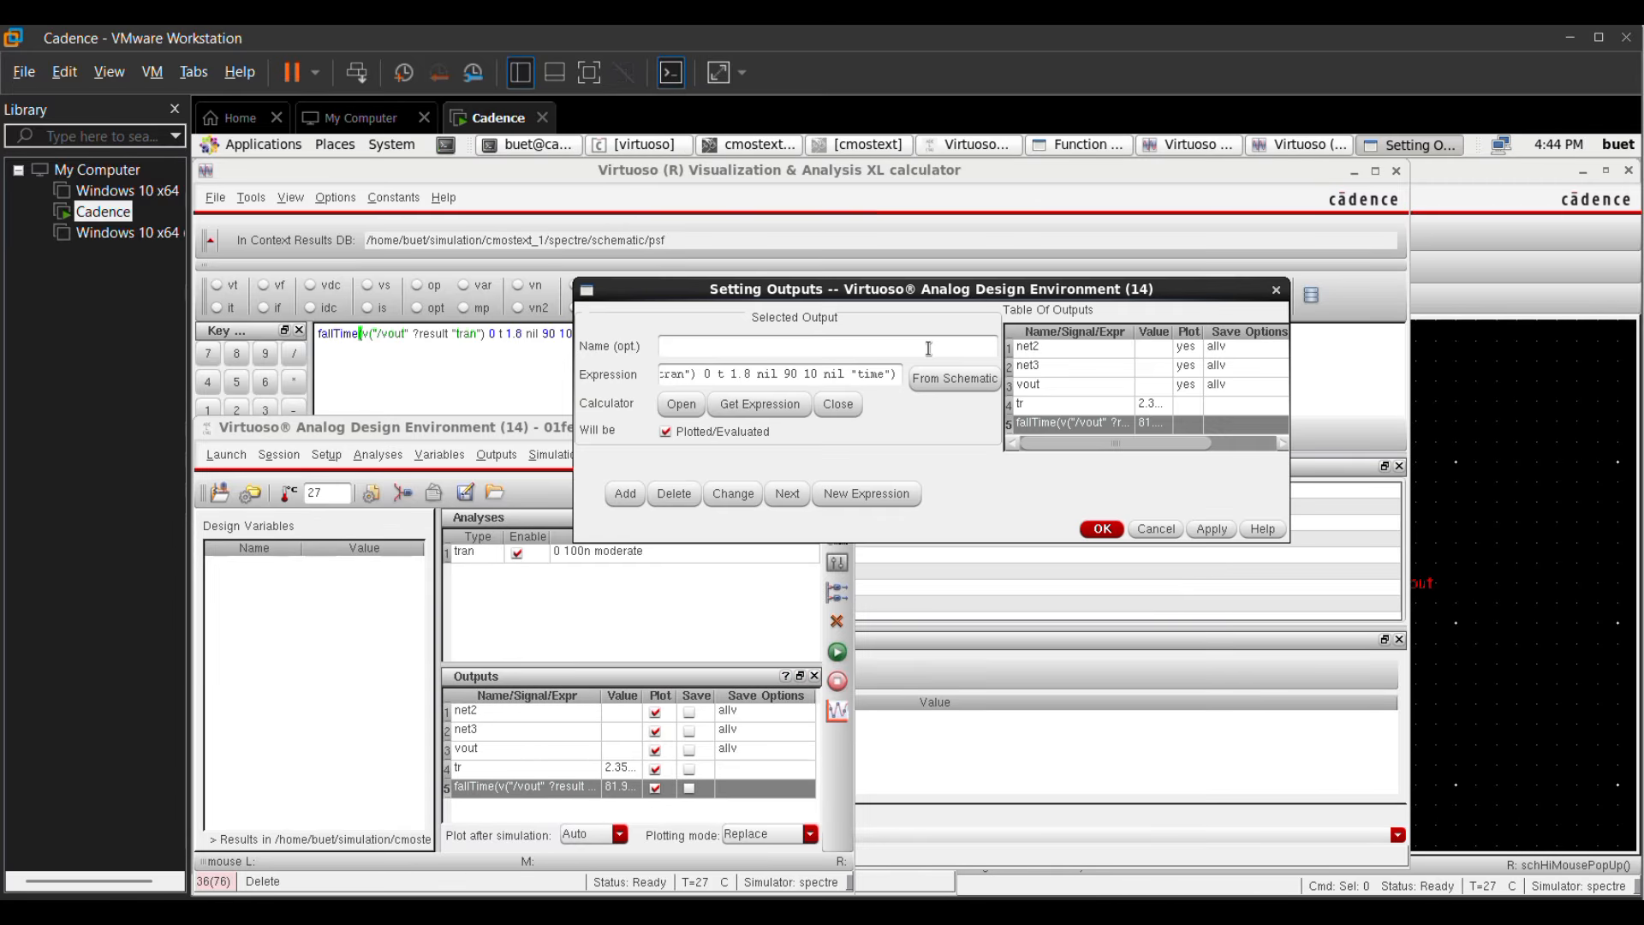
pyautogui.click(760, 356)
pyautogui.write('tf')
pyautogui.click(1210, 528)
pyautogui.click(1088, 533)
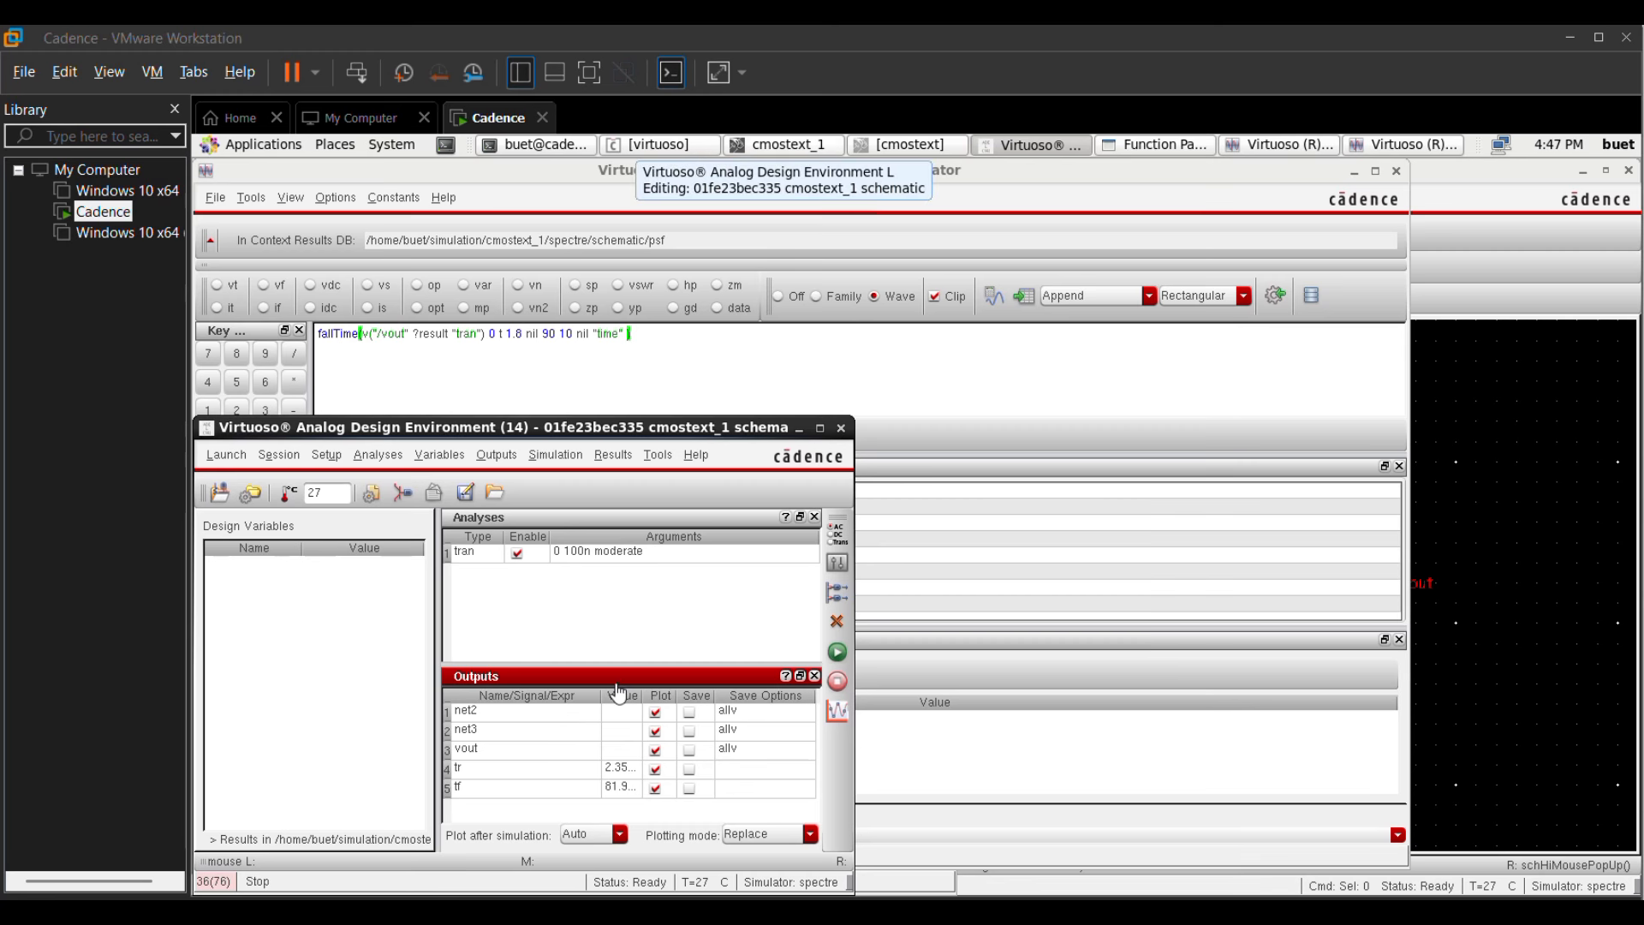
# Step: Add a new output named fmax with the expression 1/(tr+tf), using the tr output's setup as the starting point
pyautogui.rightClick(494, 768)
pyautogui.click(514, 761)
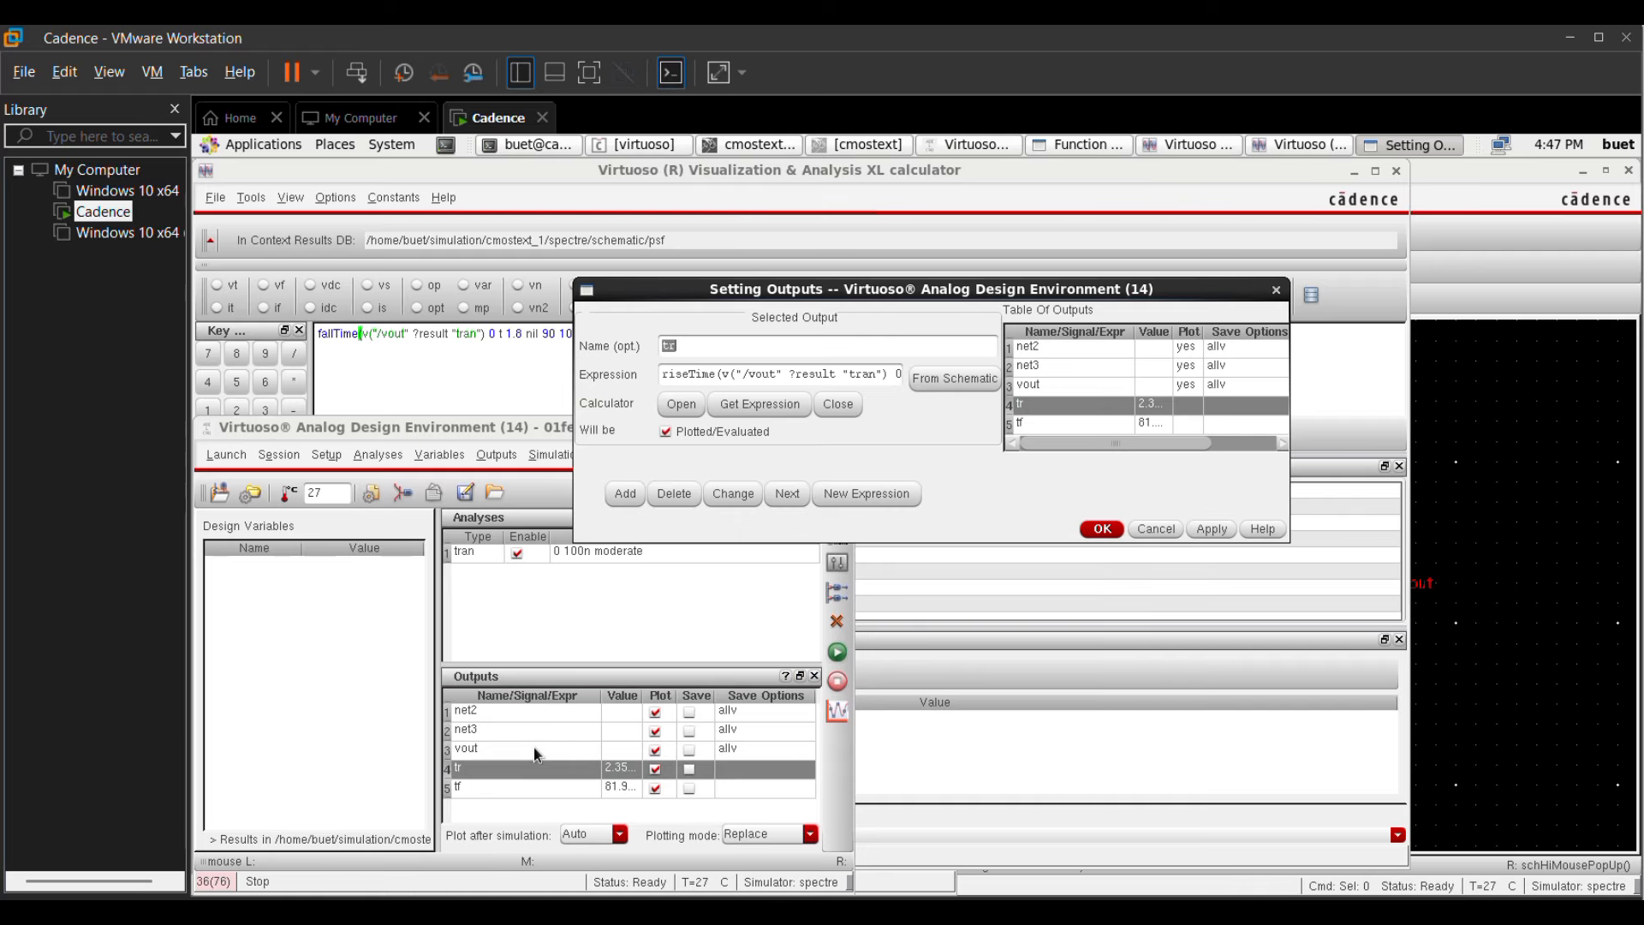
pyautogui.press('BackSpace')
pyautogui.press('BackSpace')
pyautogui.write('fmax')
pyautogui.moveTo(903, 371); pyautogui.dragTo(582, 383)
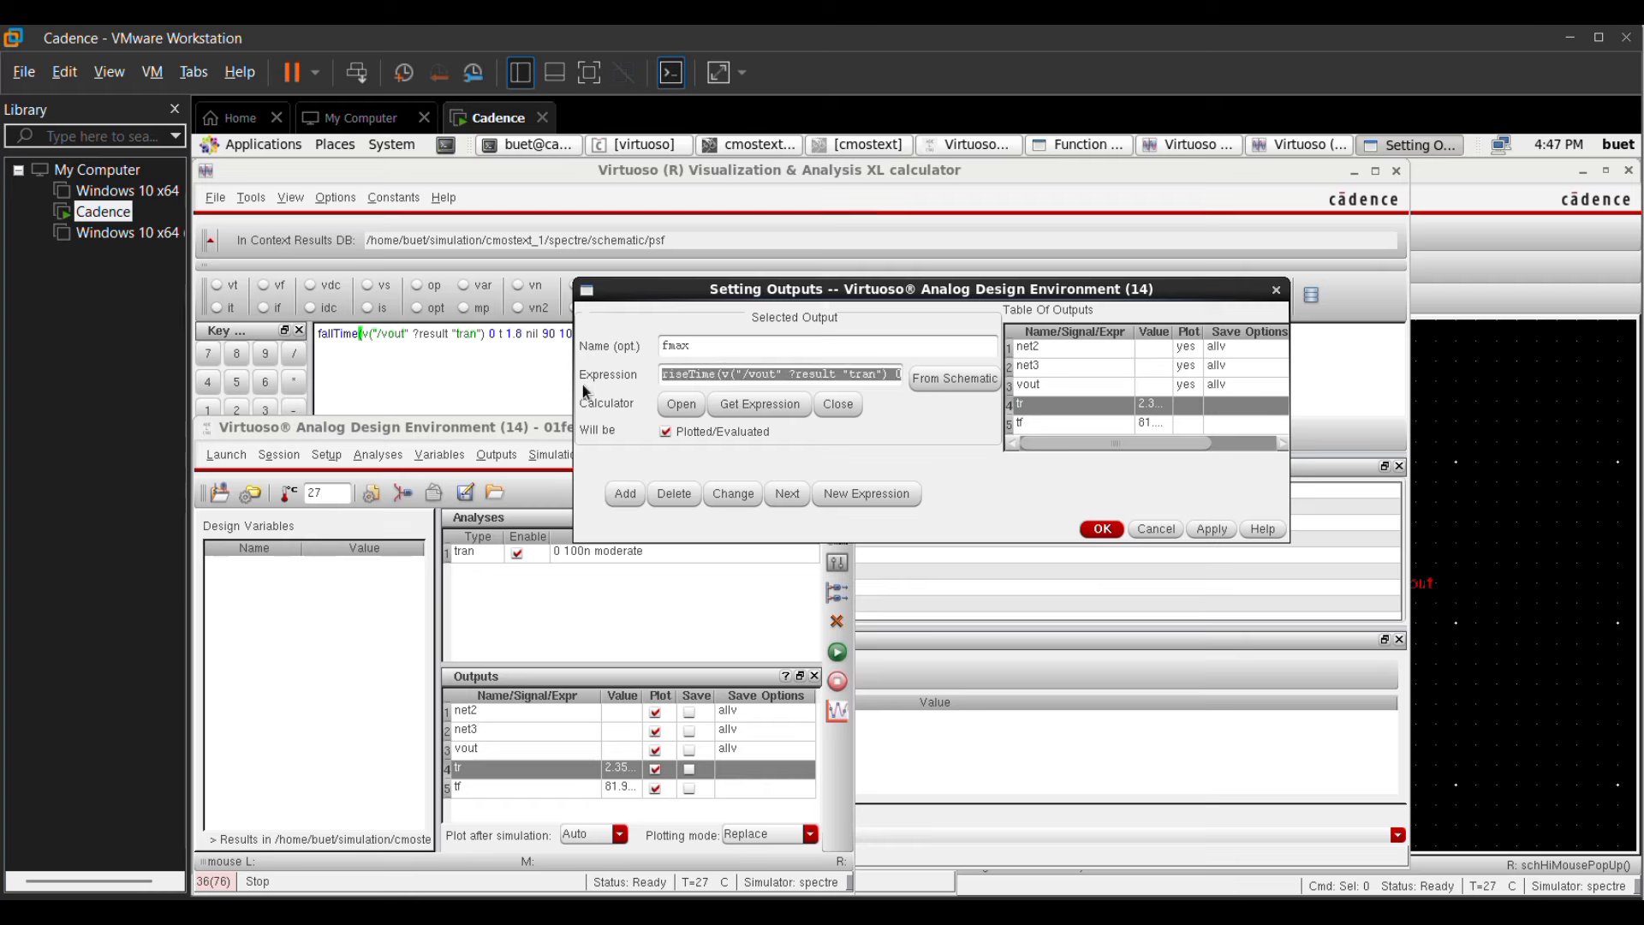
pyautogui.press('BackSpace')
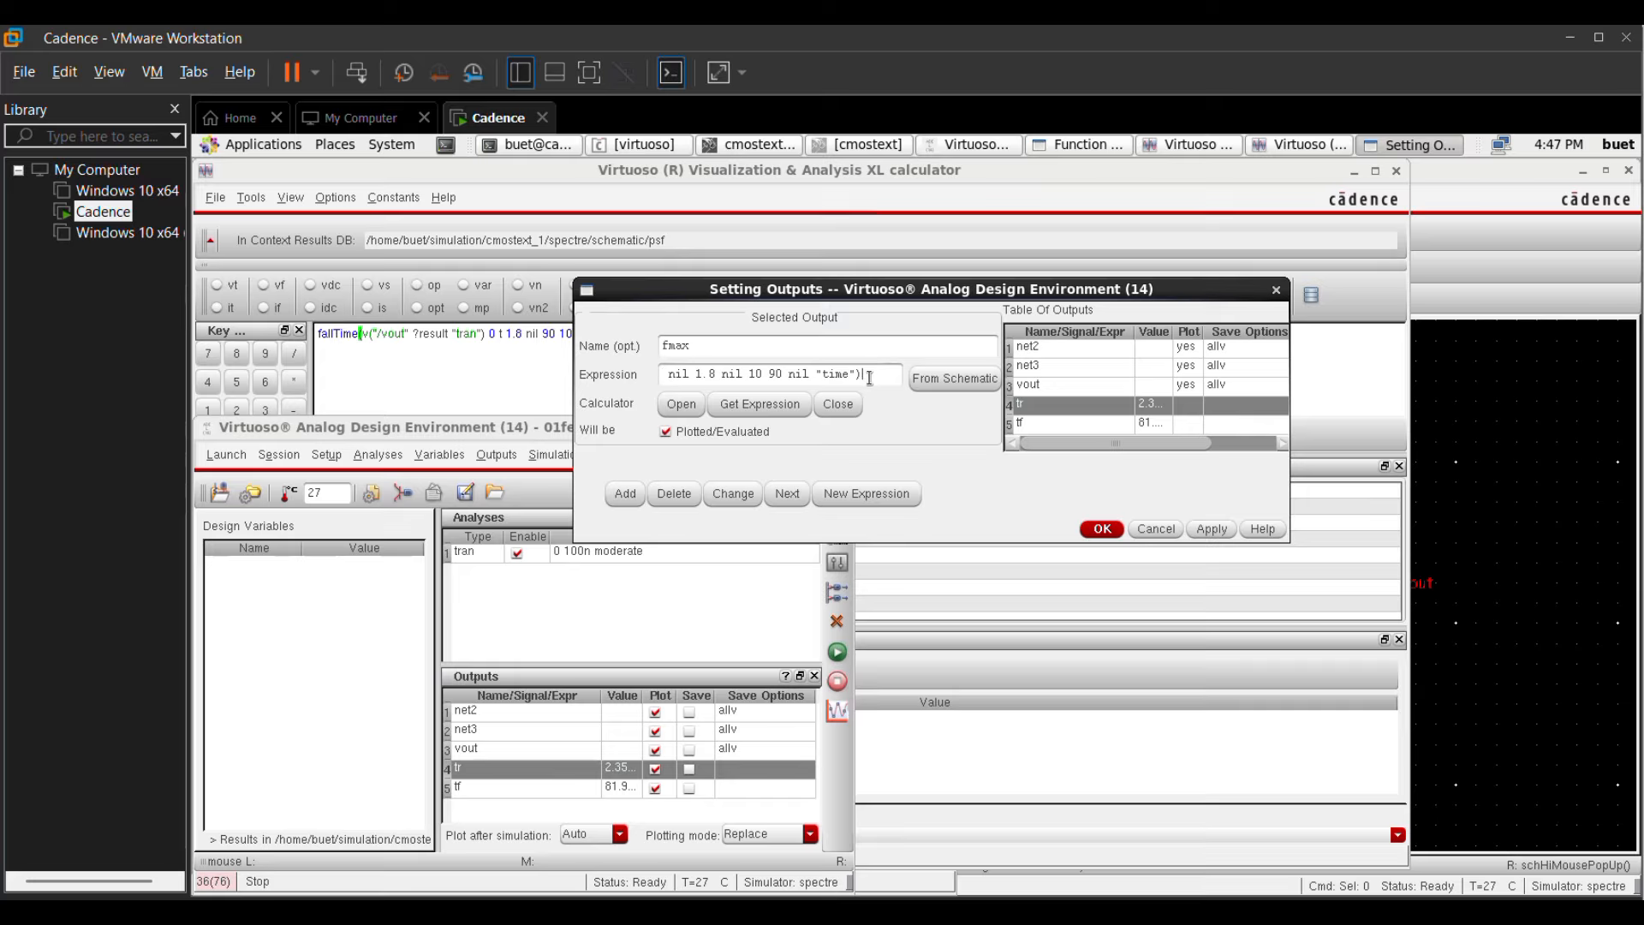
pyautogui.moveTo(864, 374); pyautogui.dragTo(612, 368)
pyautogui.press('BackSpace')
pyautogui.write('1')
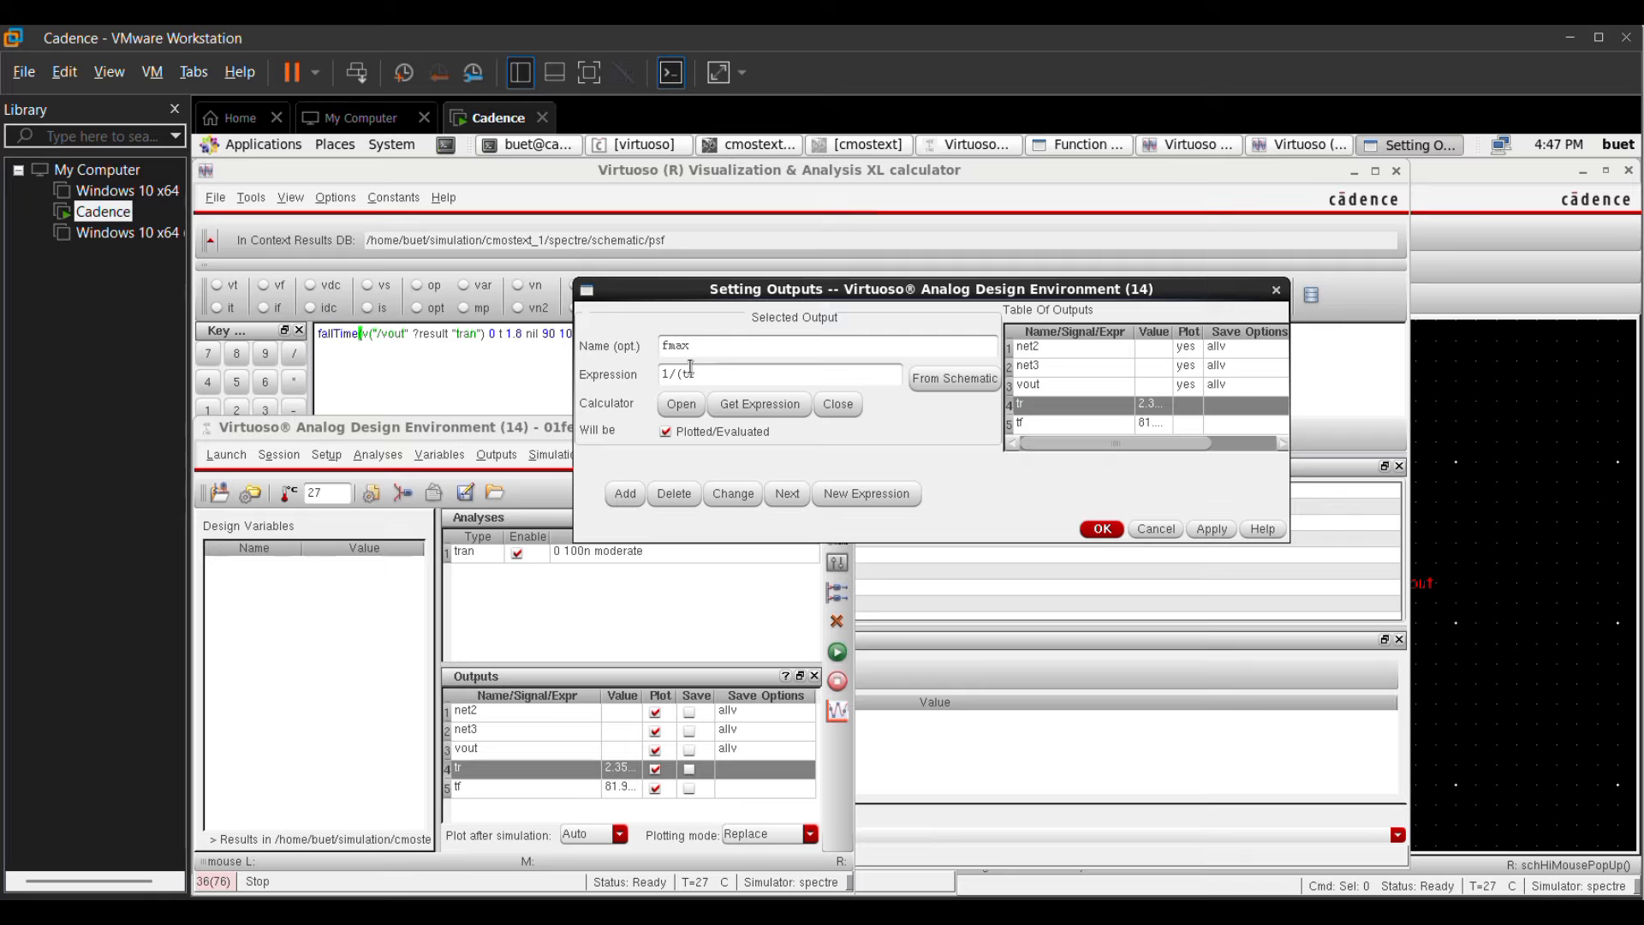
pyautogui.write('/(tr+tf')
pyautogui.click(612, 492)
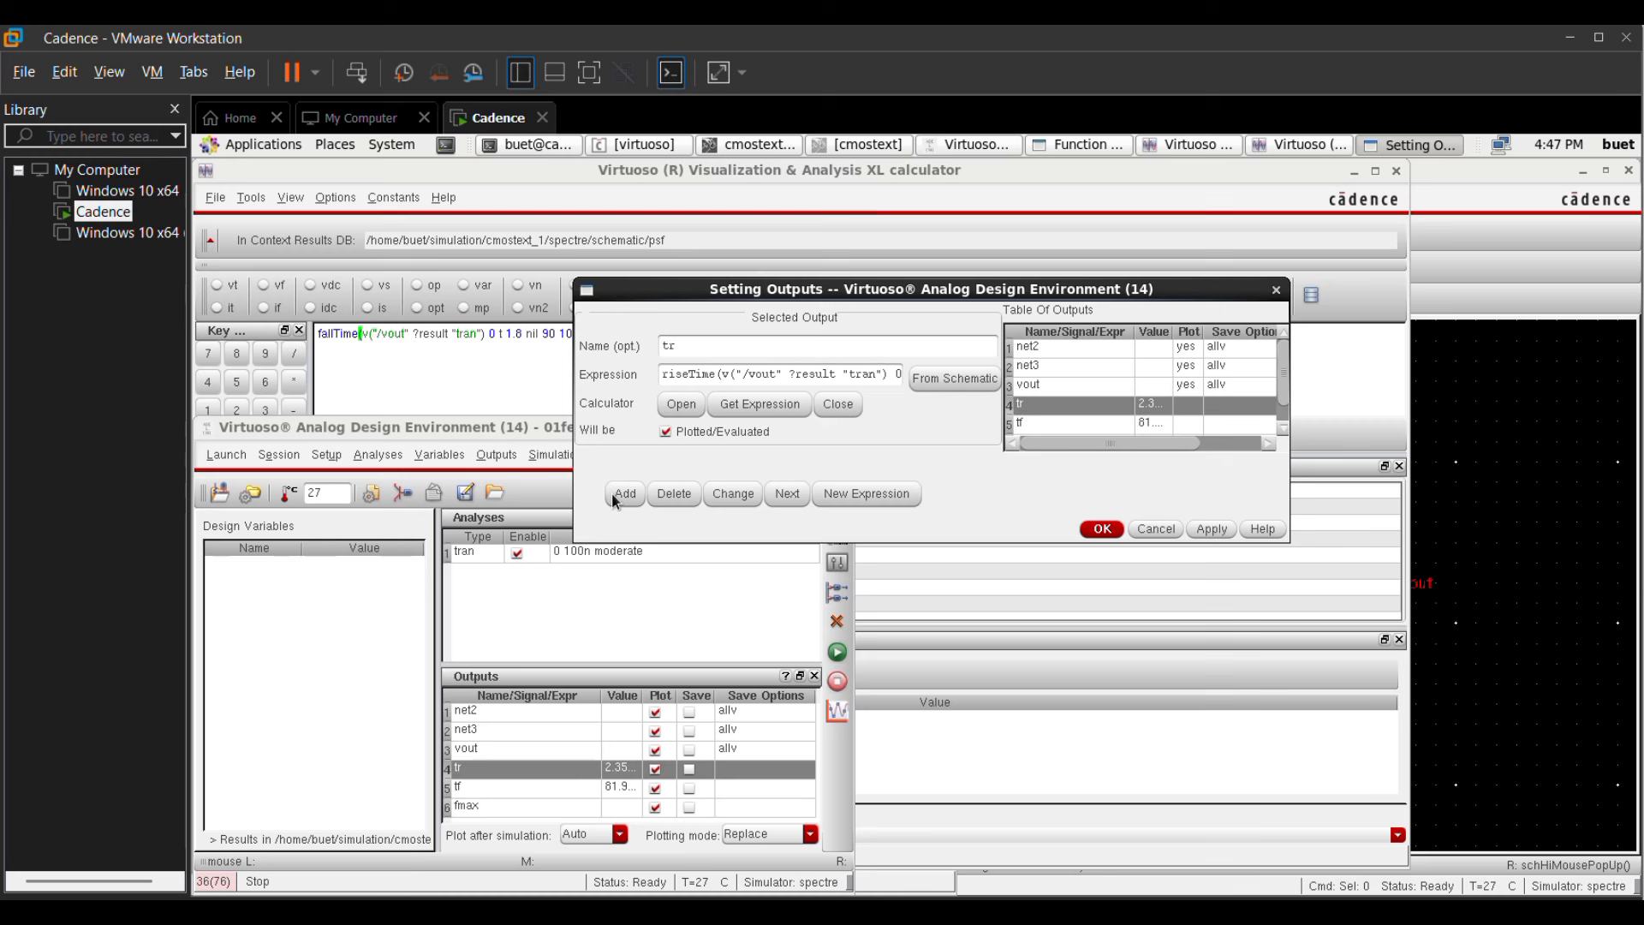
pyautogui.click(1102, 529)
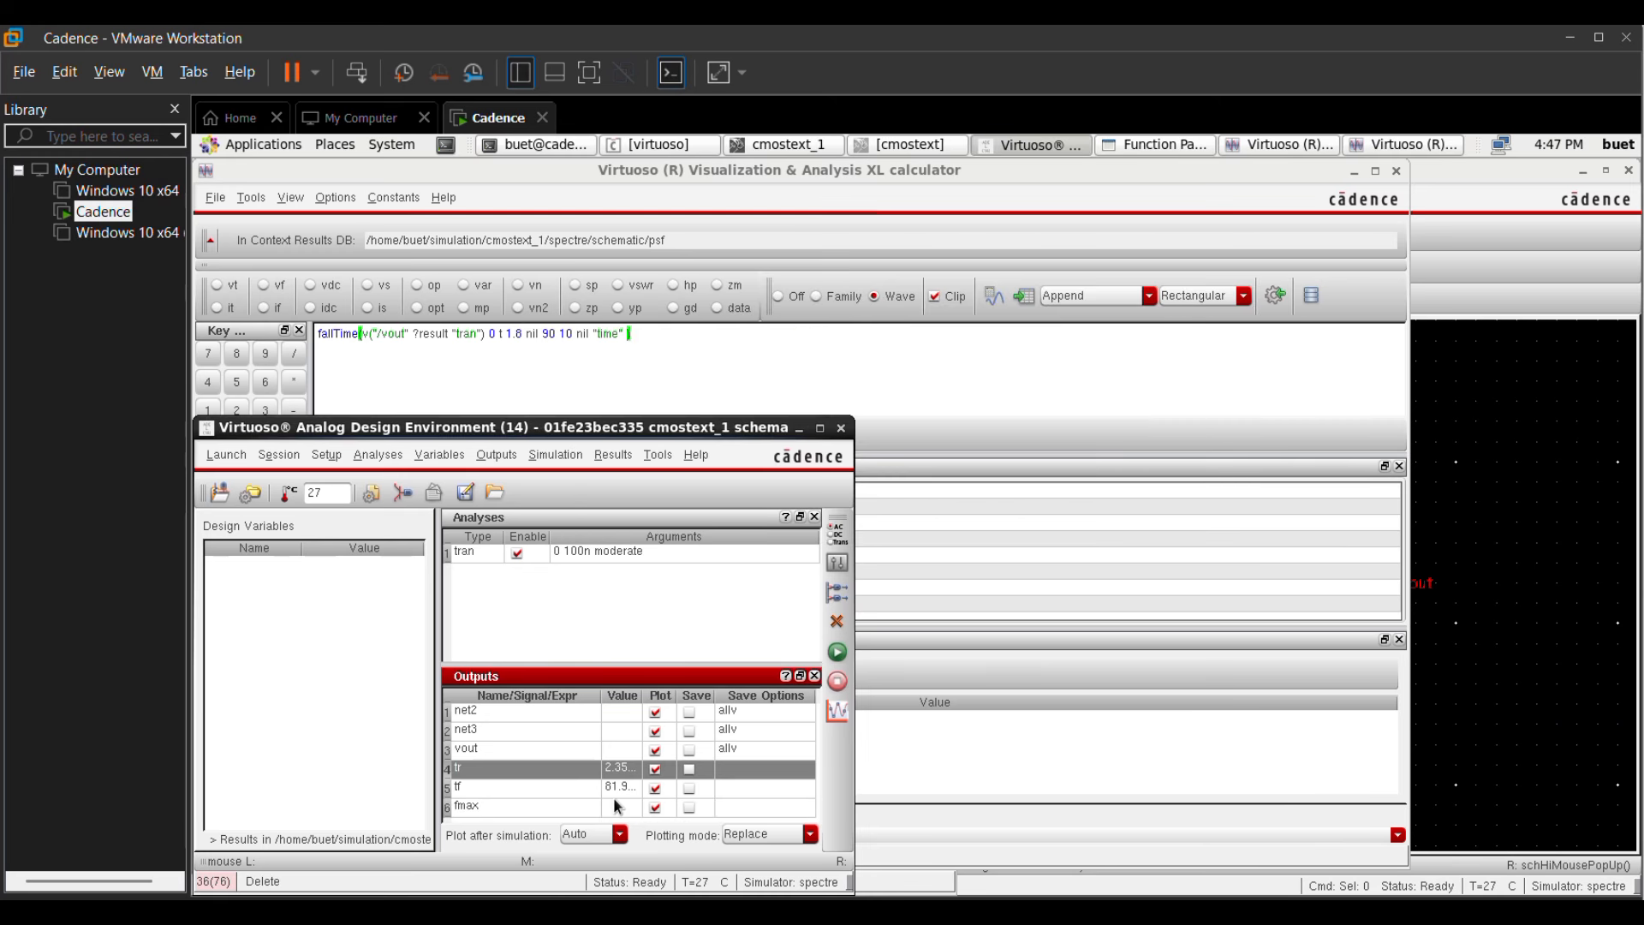
# Step: Rerun the transient simulation to evaluate fmax, close the simulation log, and select the fmax output
pyautogui.click(836, 653)
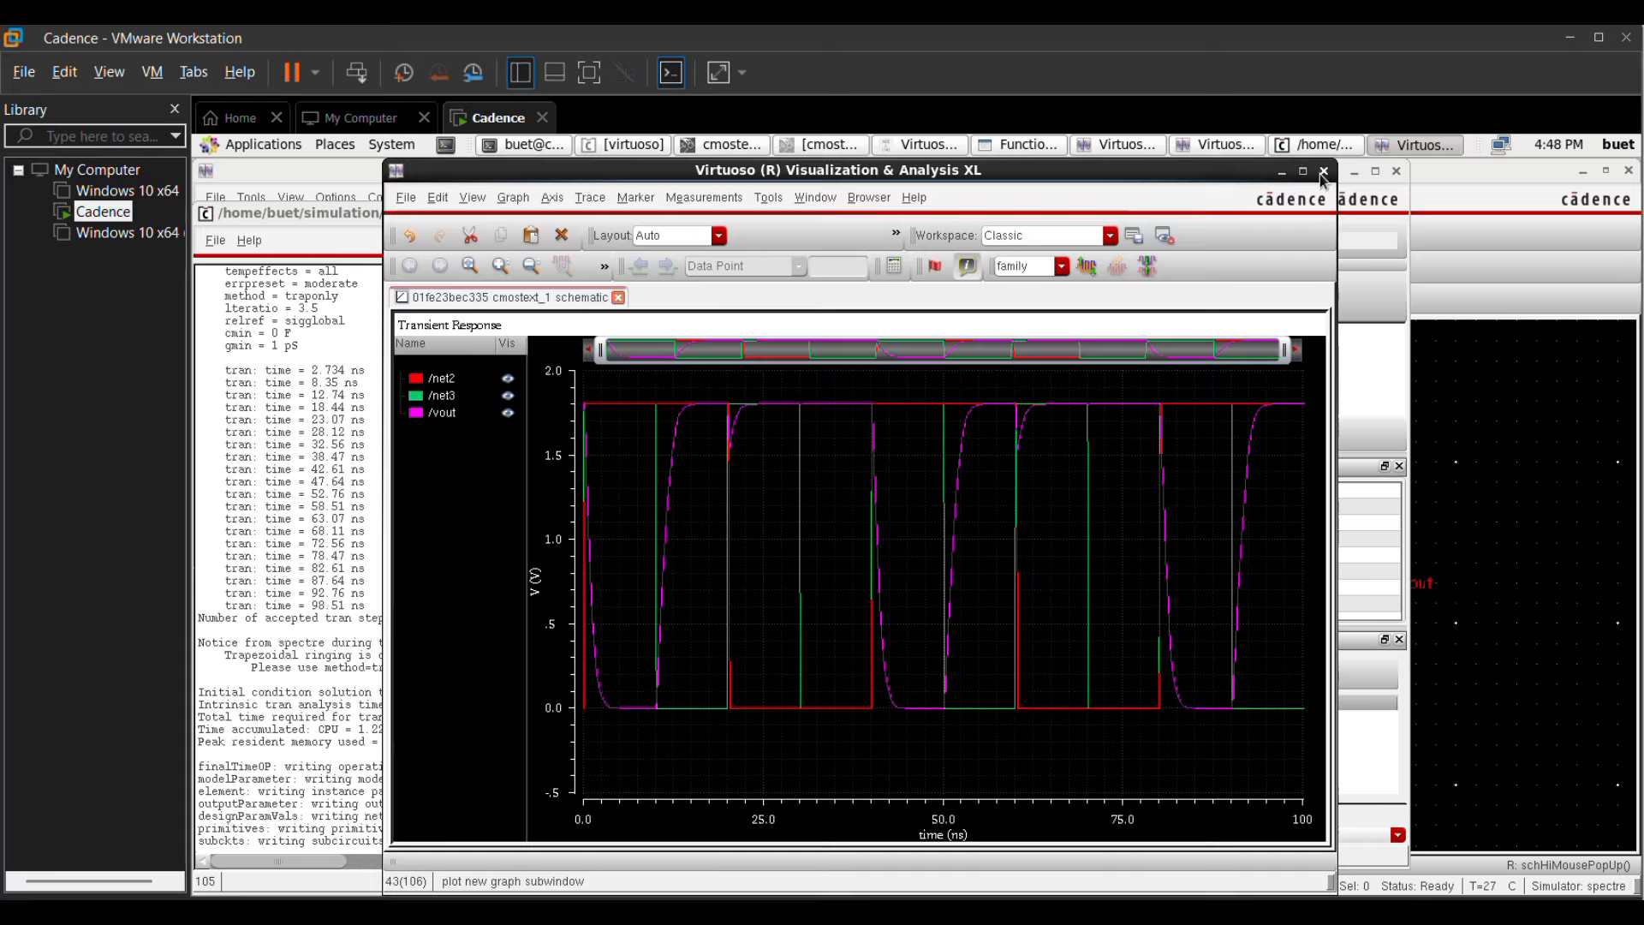
pyautogui.click(1323, 172)
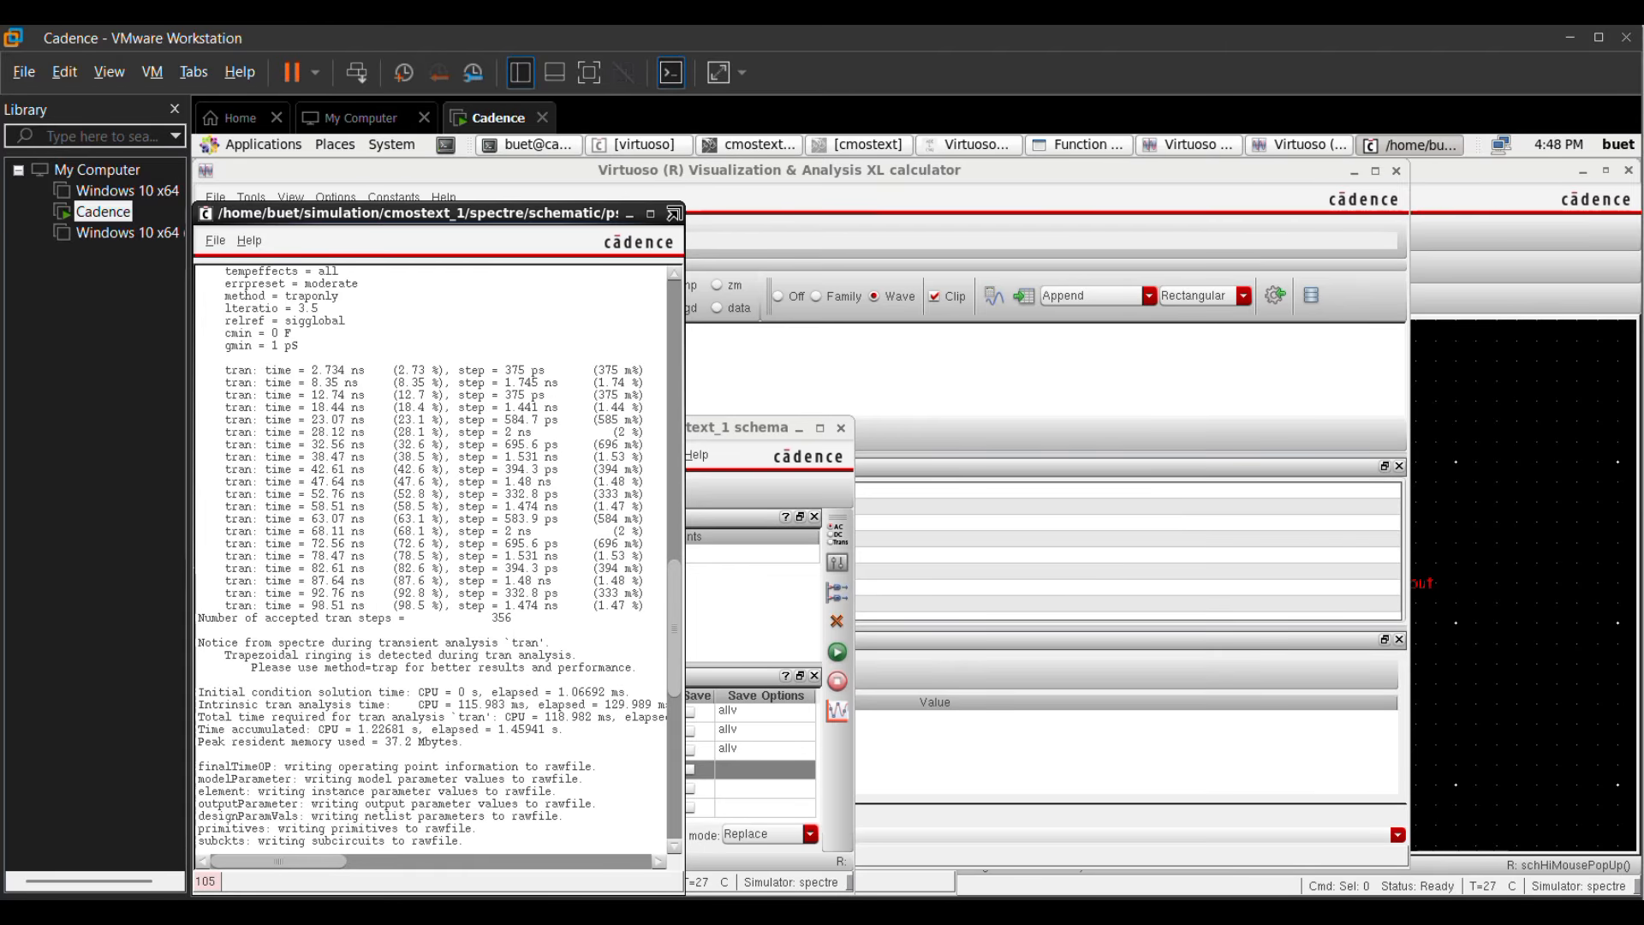
pyautogui.click(673, 214)
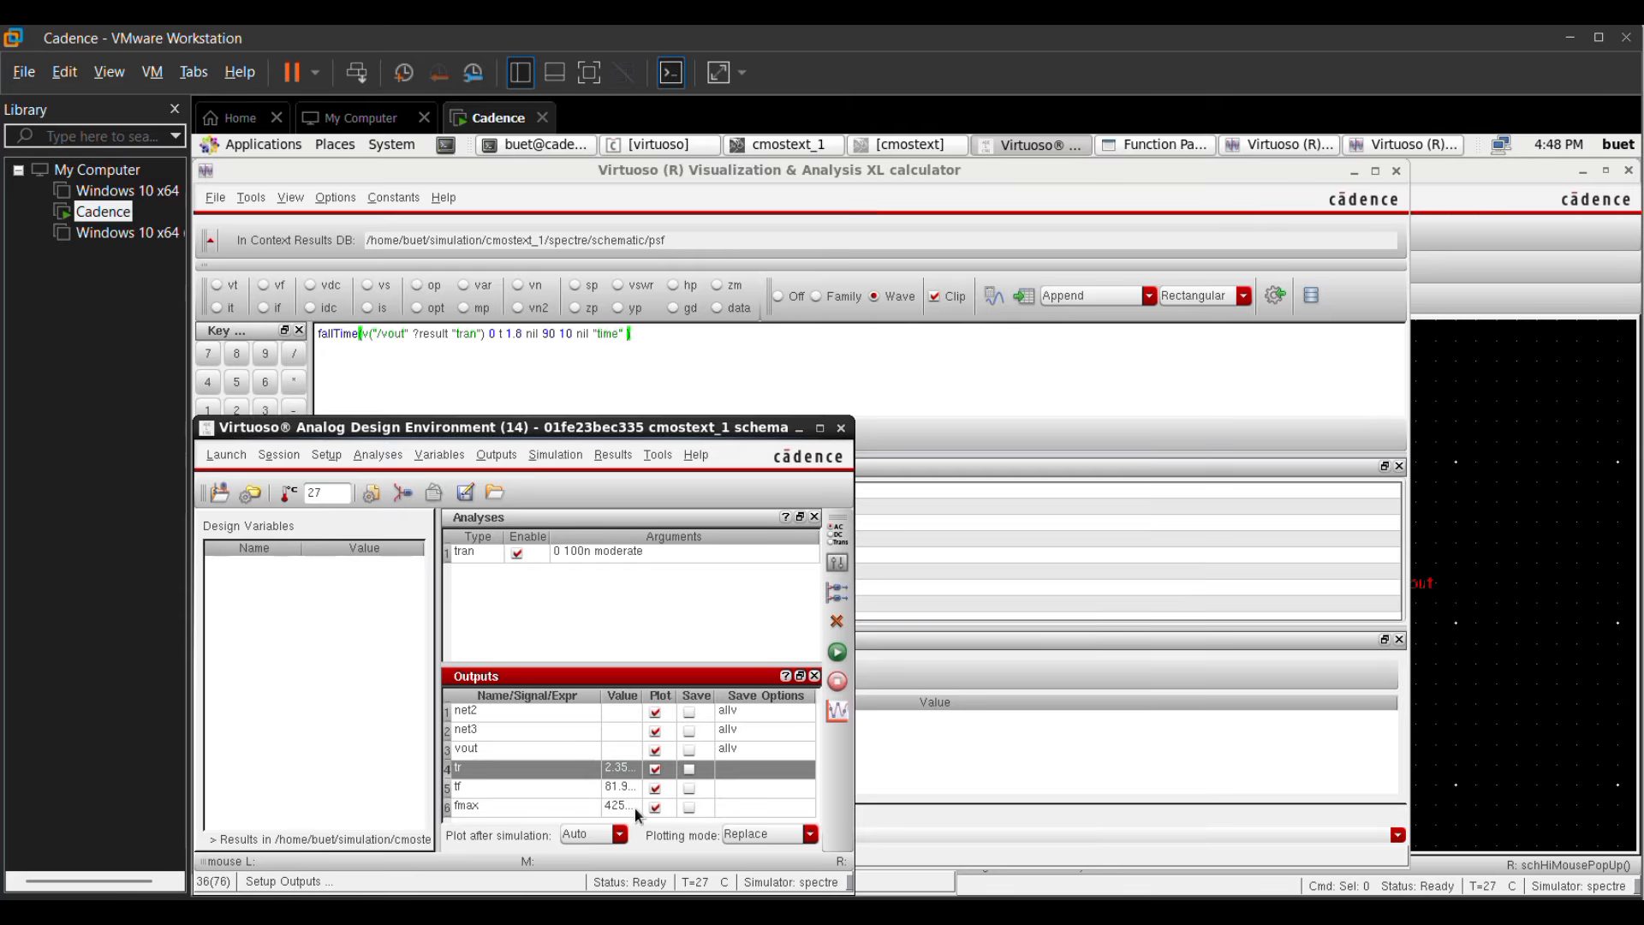
pyautogui.click(638, 806)
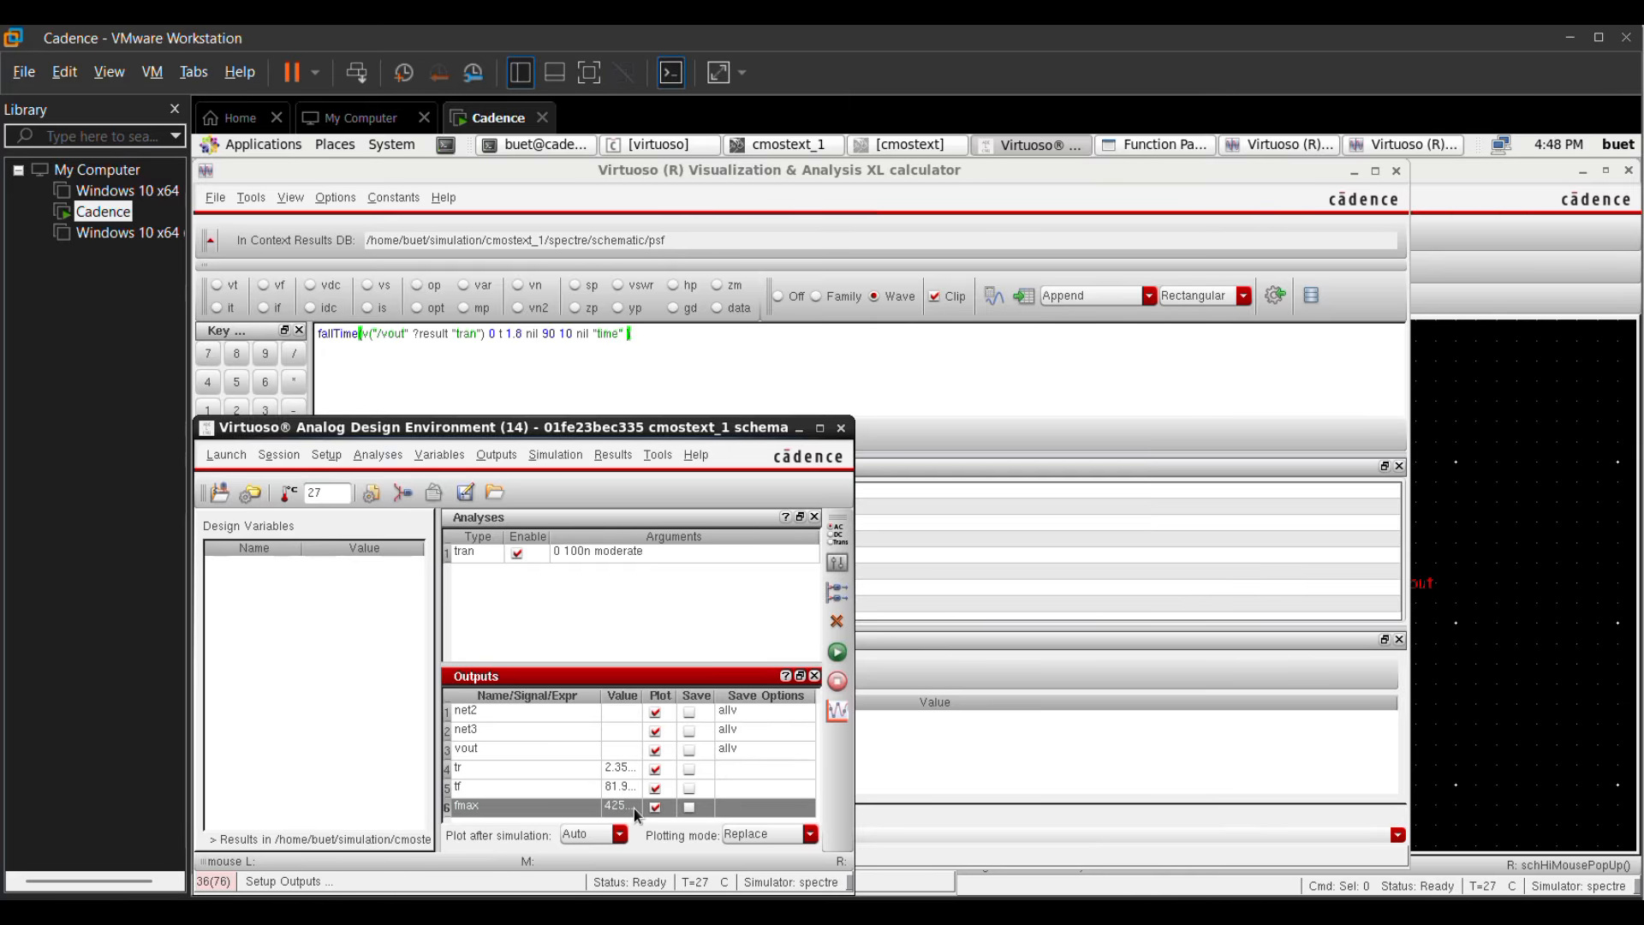
# Step: Add a new output named tp with the expression 0.35*(tr+tf), using the tr output's setup as the starting point
pyautogui.rightClick(500, 767)
pyautogui.click(523, 762)
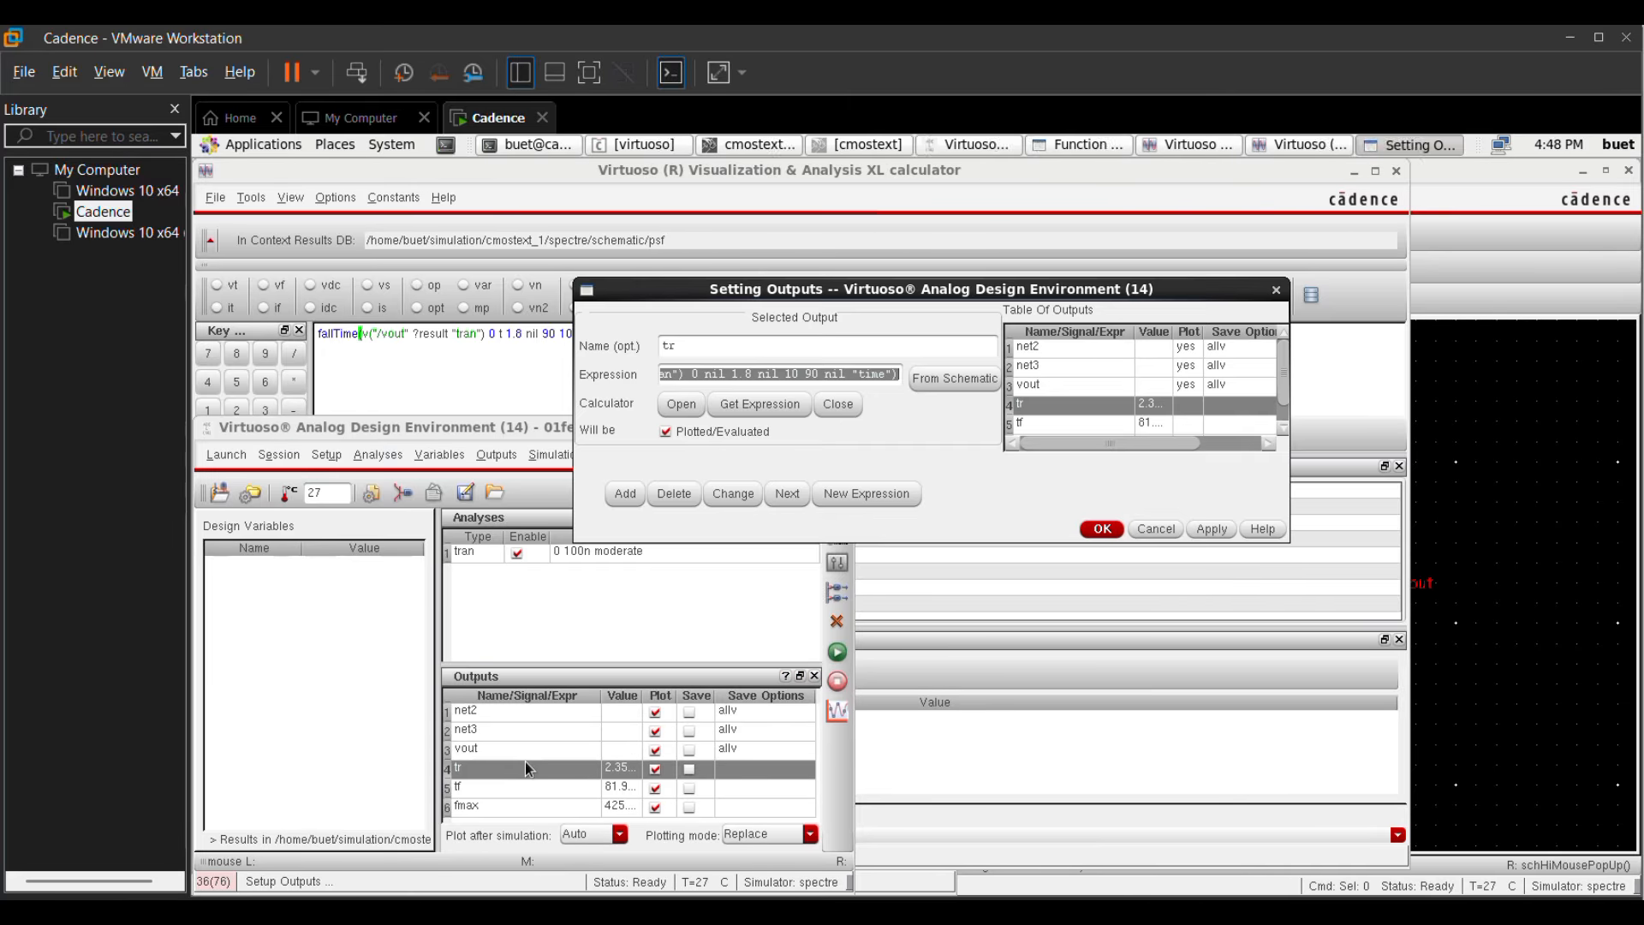
pyautogui.moveTo(692, 347); pyautogui.dragTo(638, 347)
pyautogui.press('BackSpace')
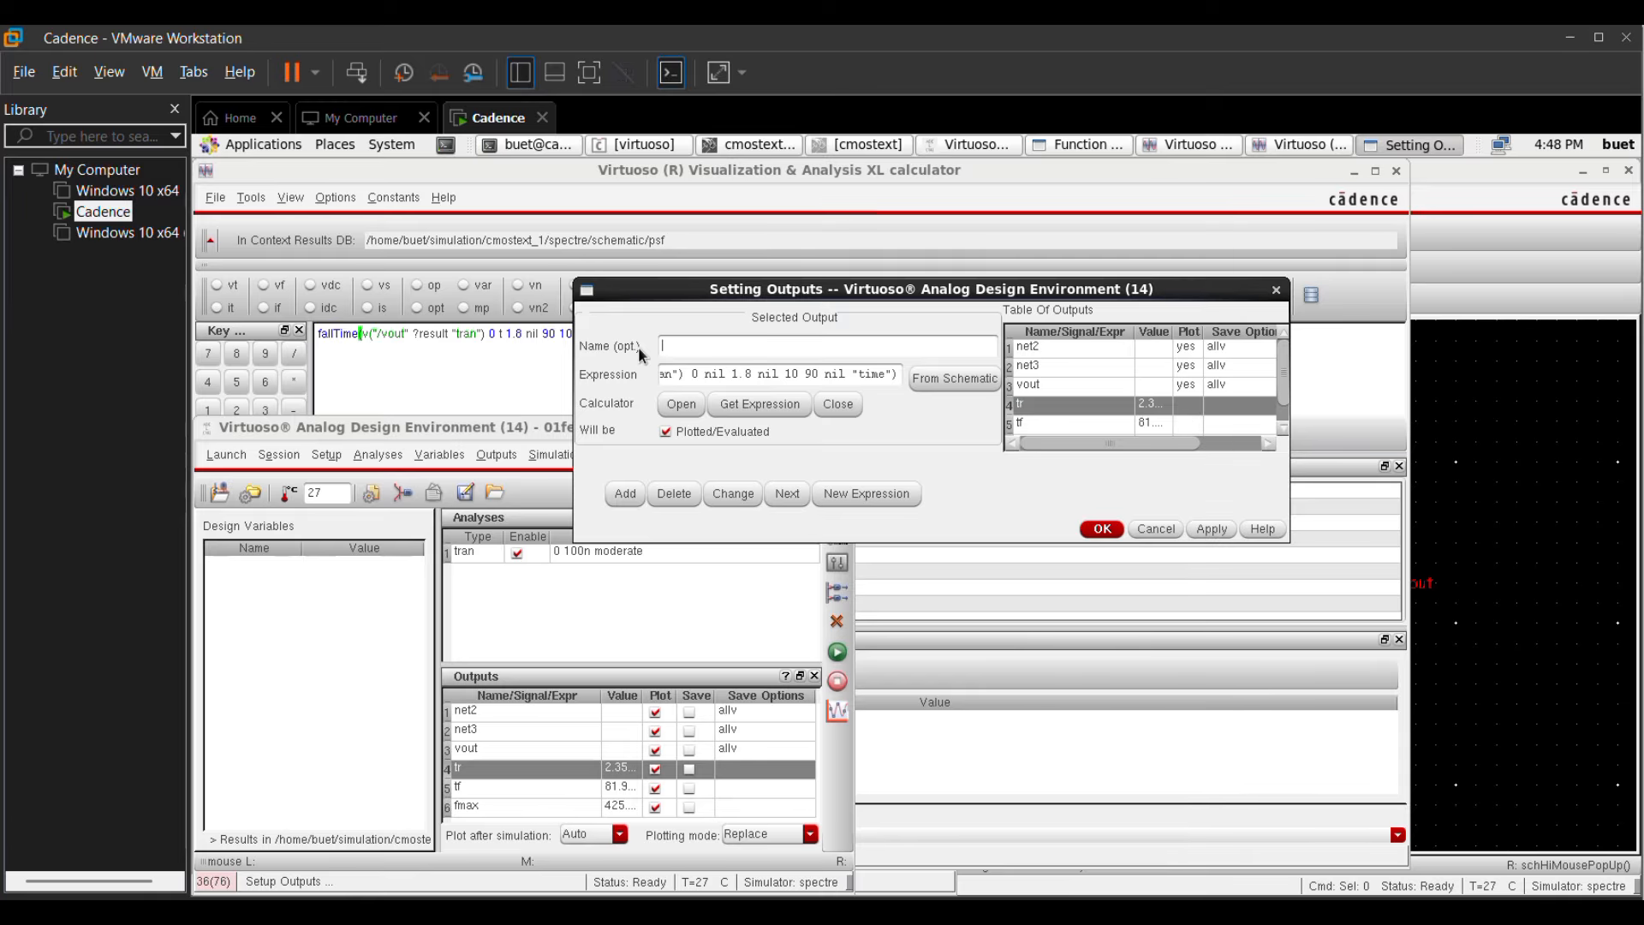
pyautogui.write('tp')
pyautogui.moveTo(896, 374); pyautogui.dragTo(562, 378)
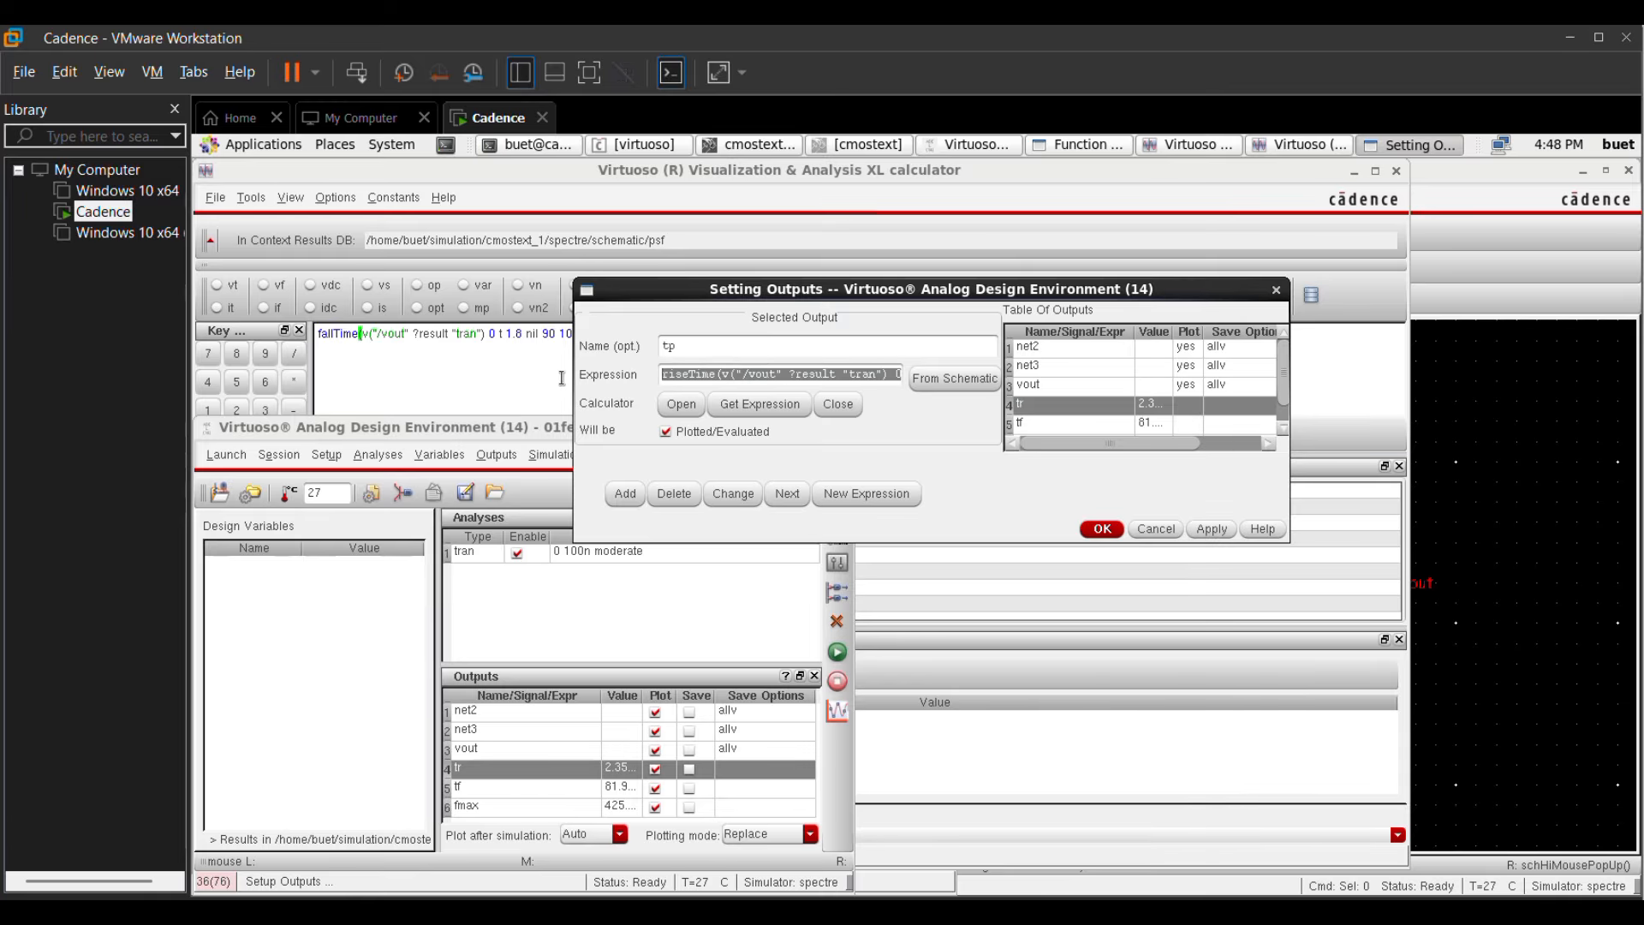
pyautogui.write('0.')
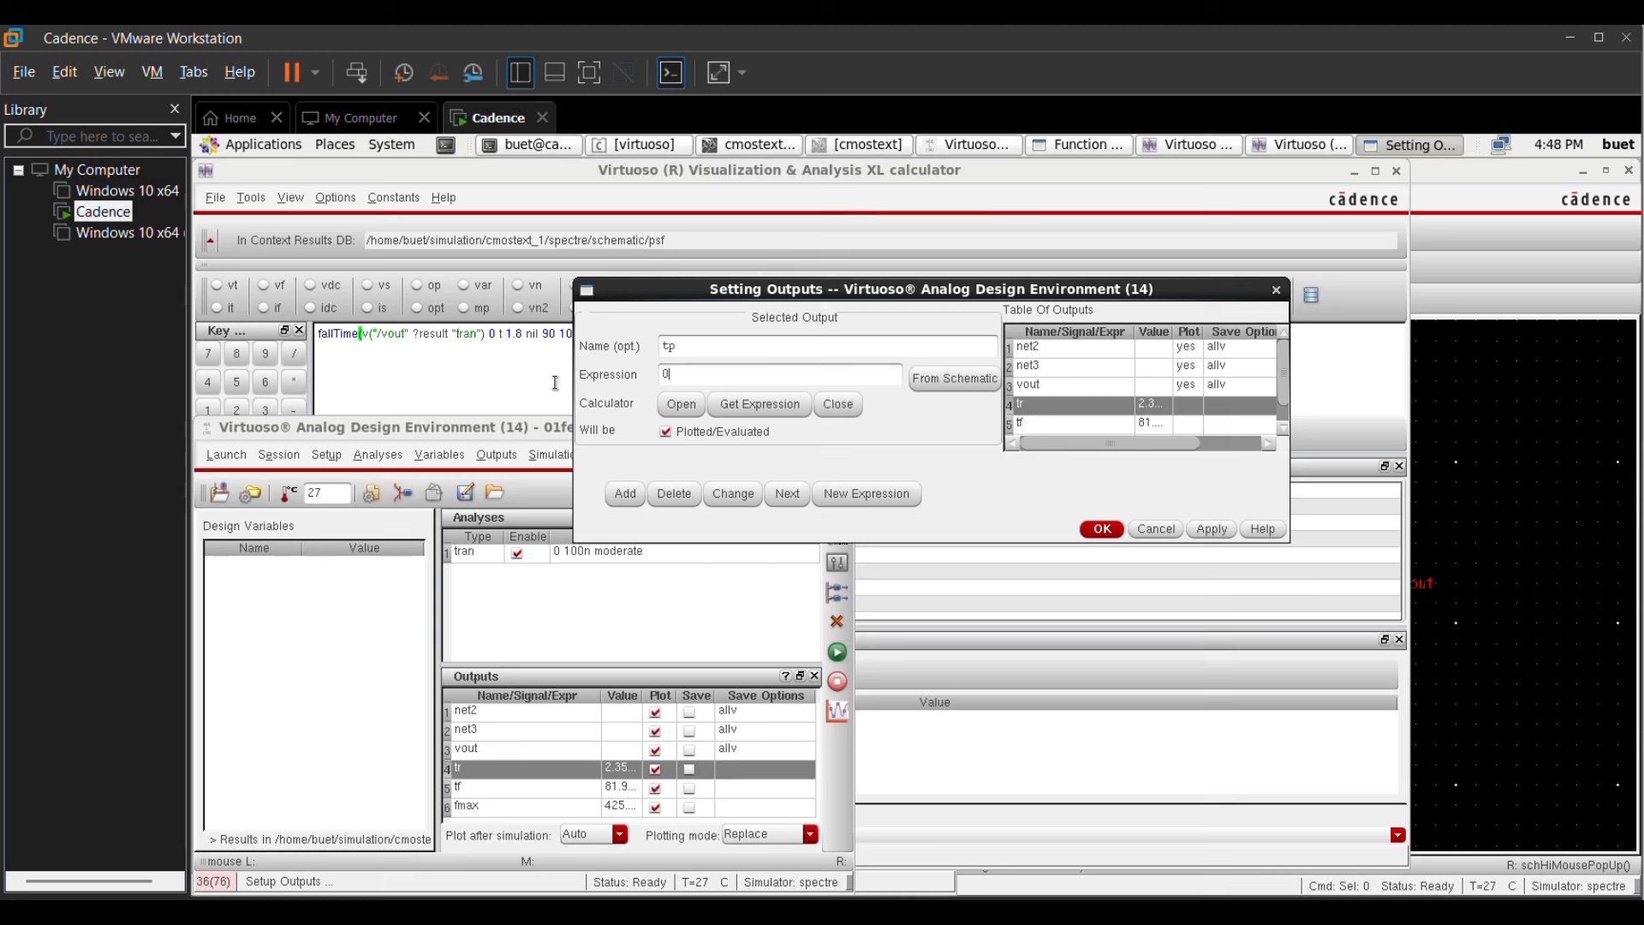
pyautogui.write('35*(t')
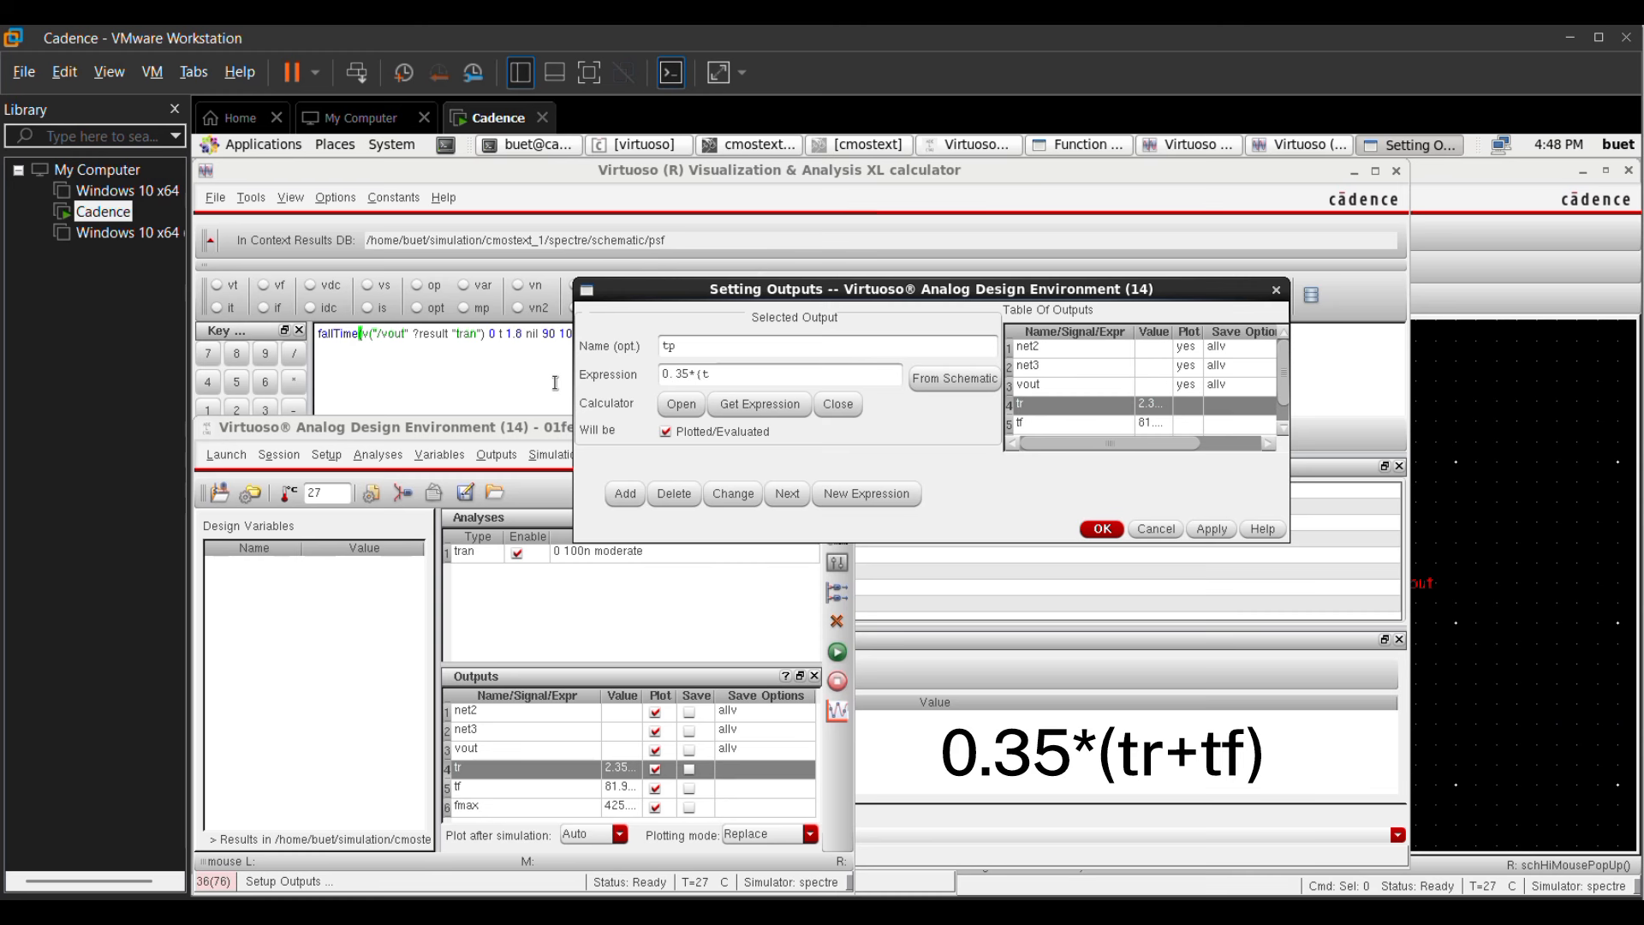
pyautogui.write('r+t')
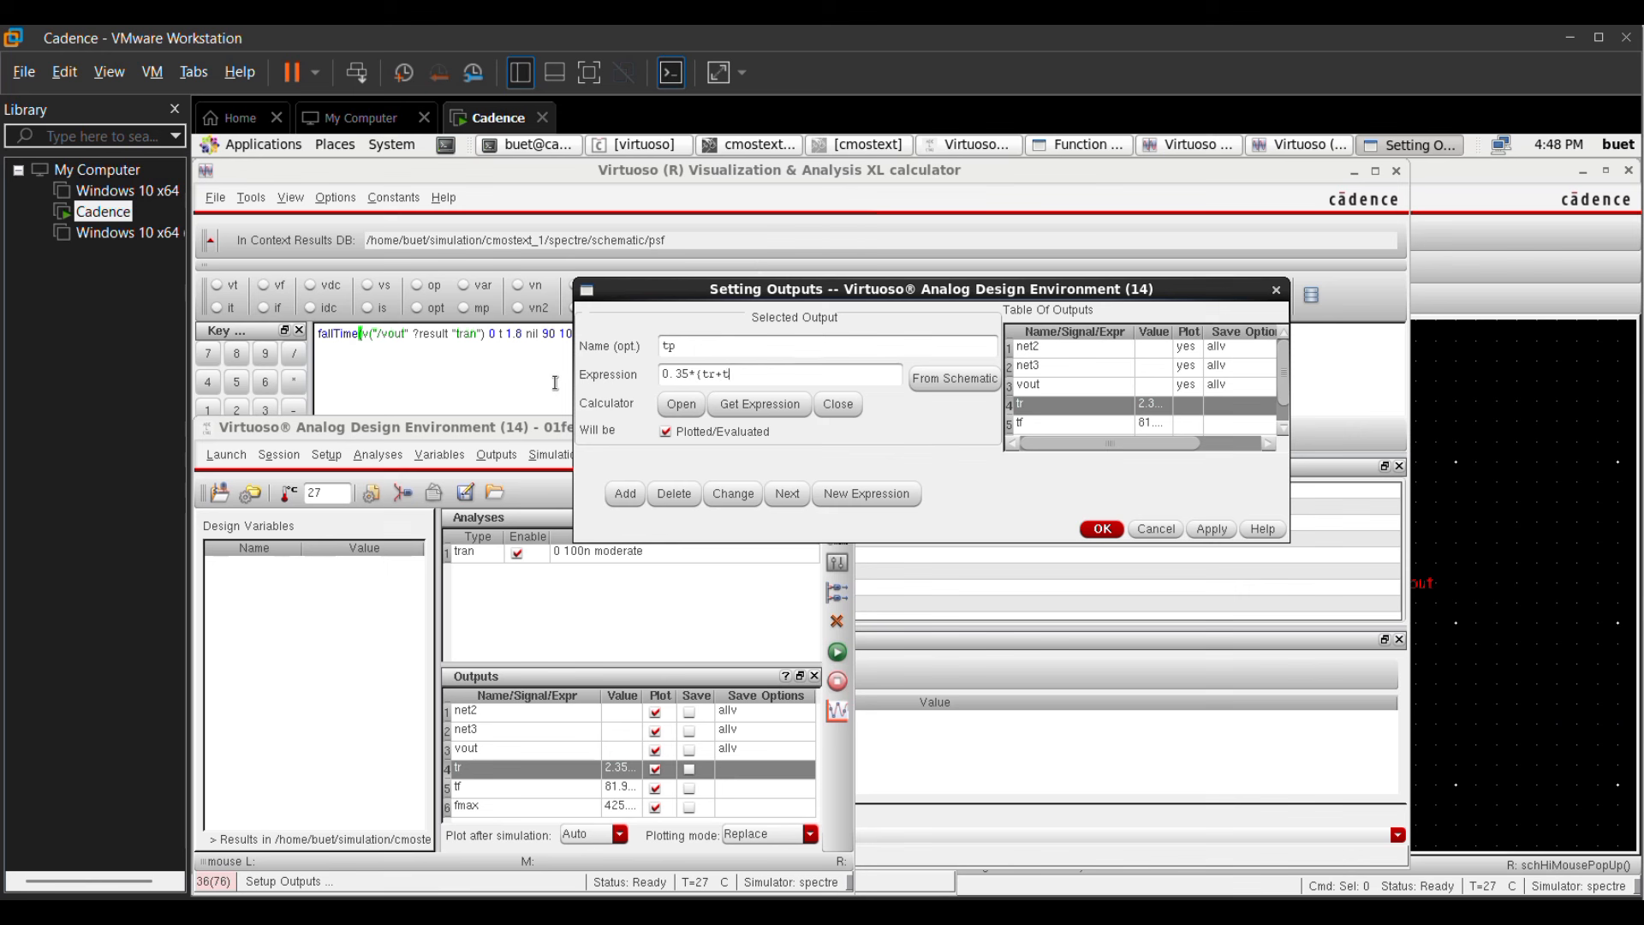
pyautogui.write('p)')
pyautogui.click(628, 494)
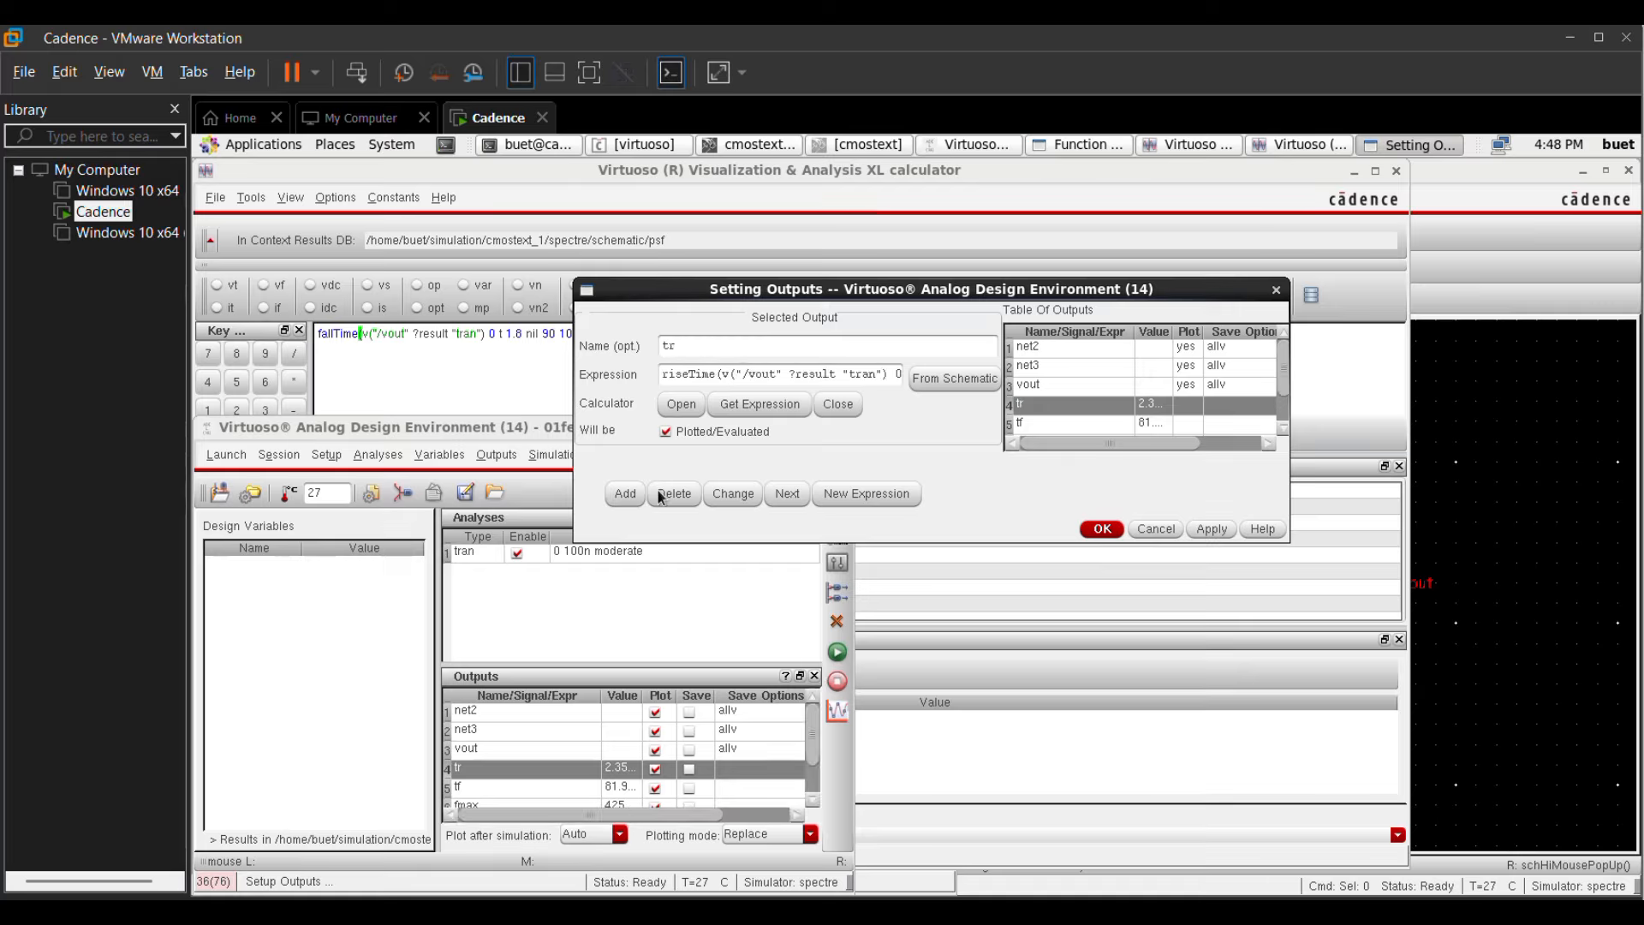
pyautogui.click(1096, 529)
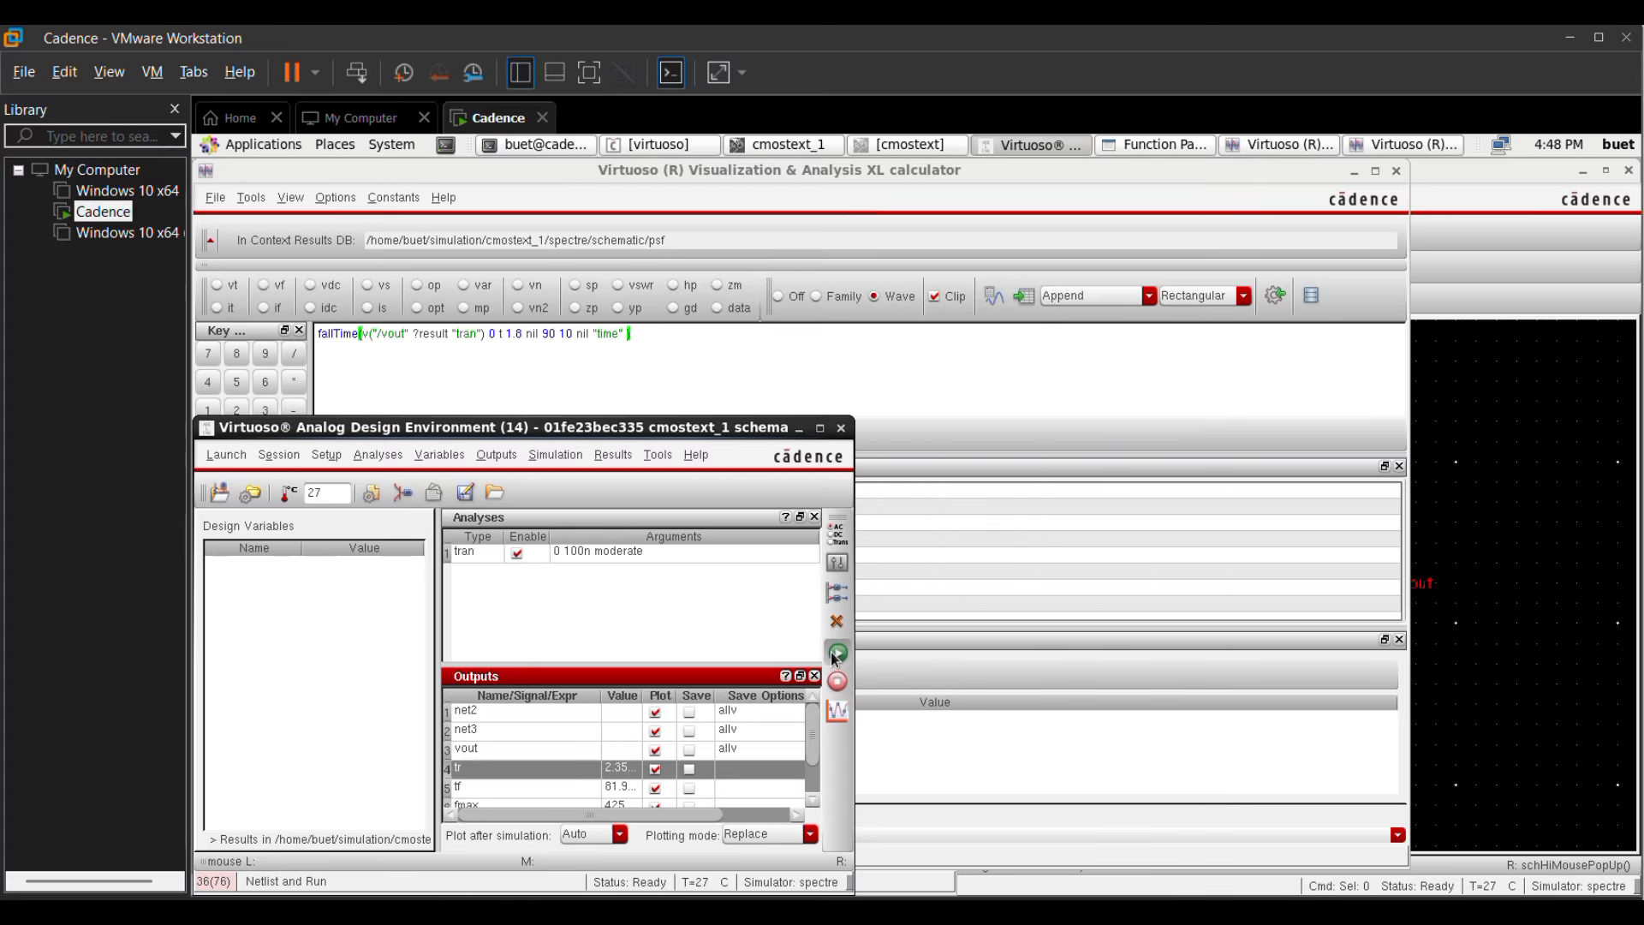
# Step: Netlist and run the transient simulation again to evaluate the tp output
pyautogui.click(832, 658)
pyautogui.scroll(-1, 814, 741)
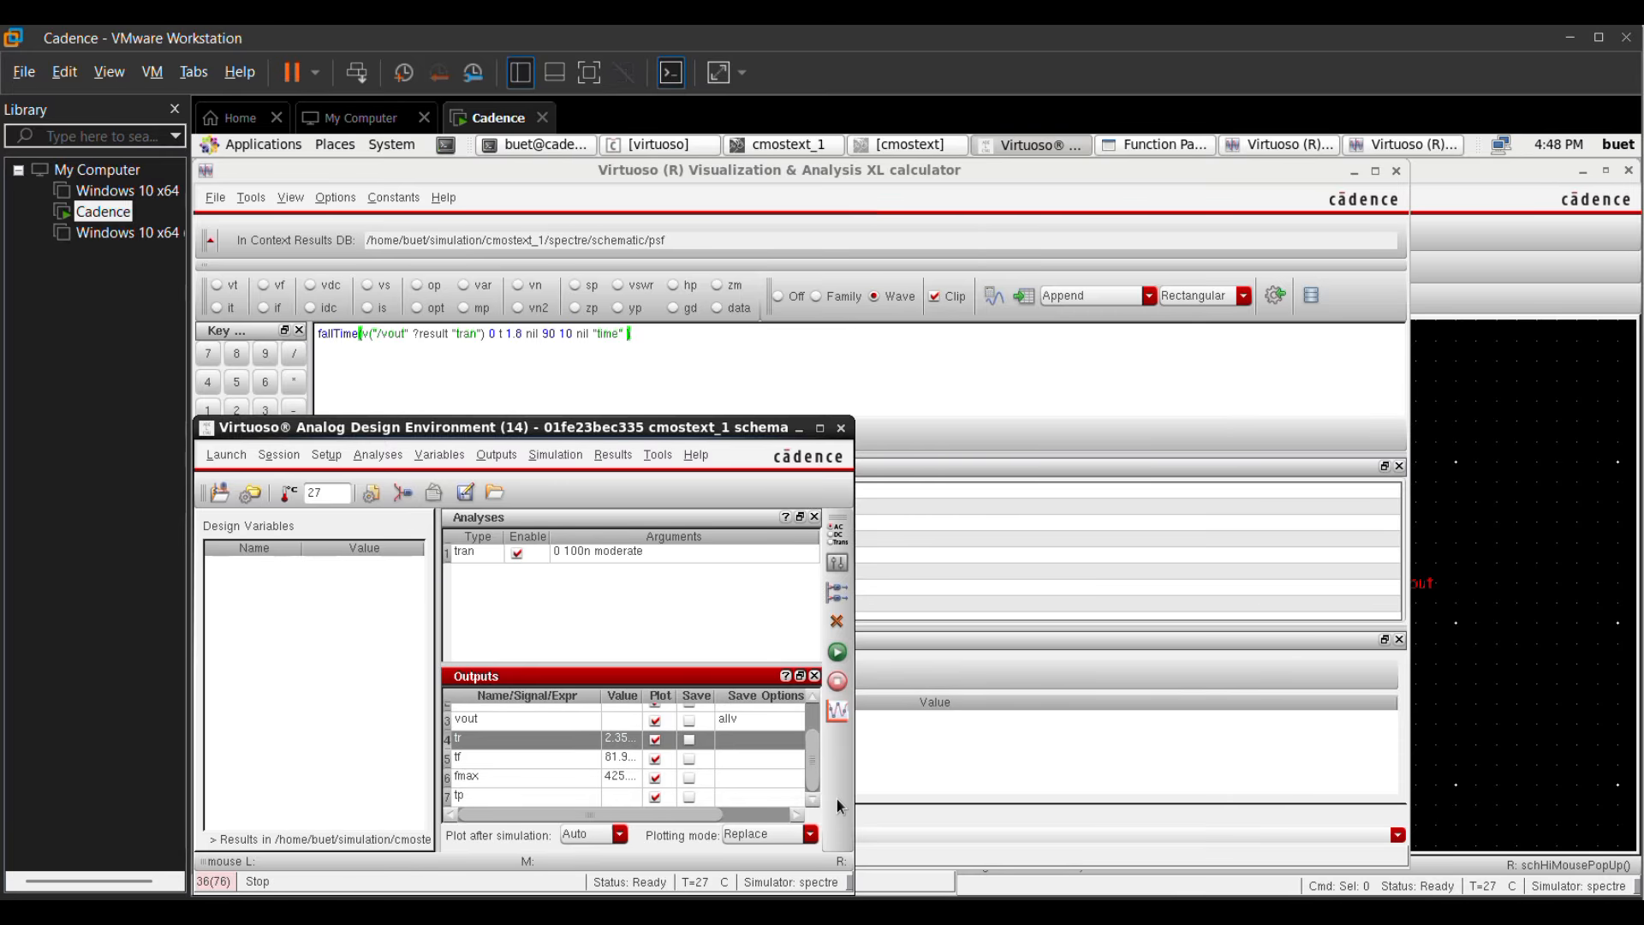